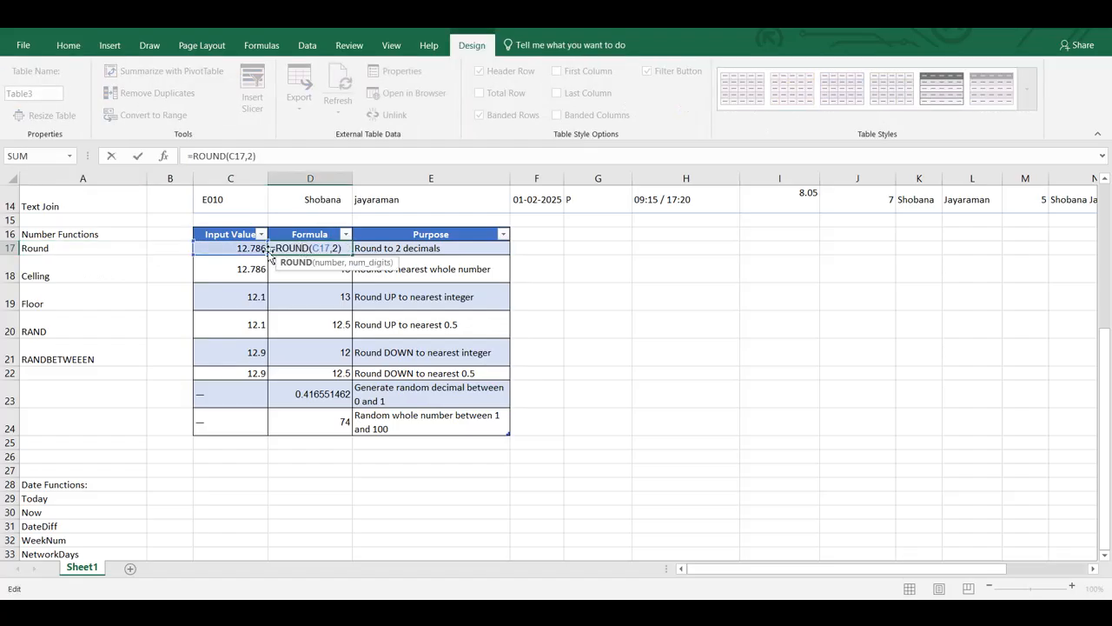
Try the ROUND formula in D17 with 3 decimal places and with 0 decimal places
{"action": "left_click", "coordinate": [339, 248]}
{"action": "key", "text": "Return"}
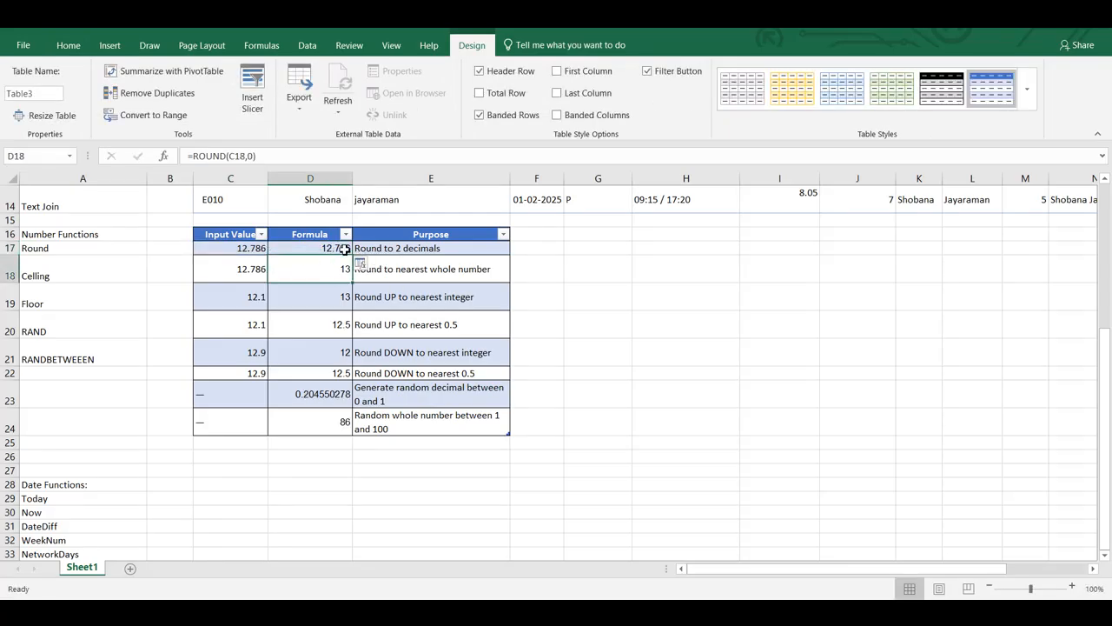
{"action": "double_click", "coordinate": [340, 248]}
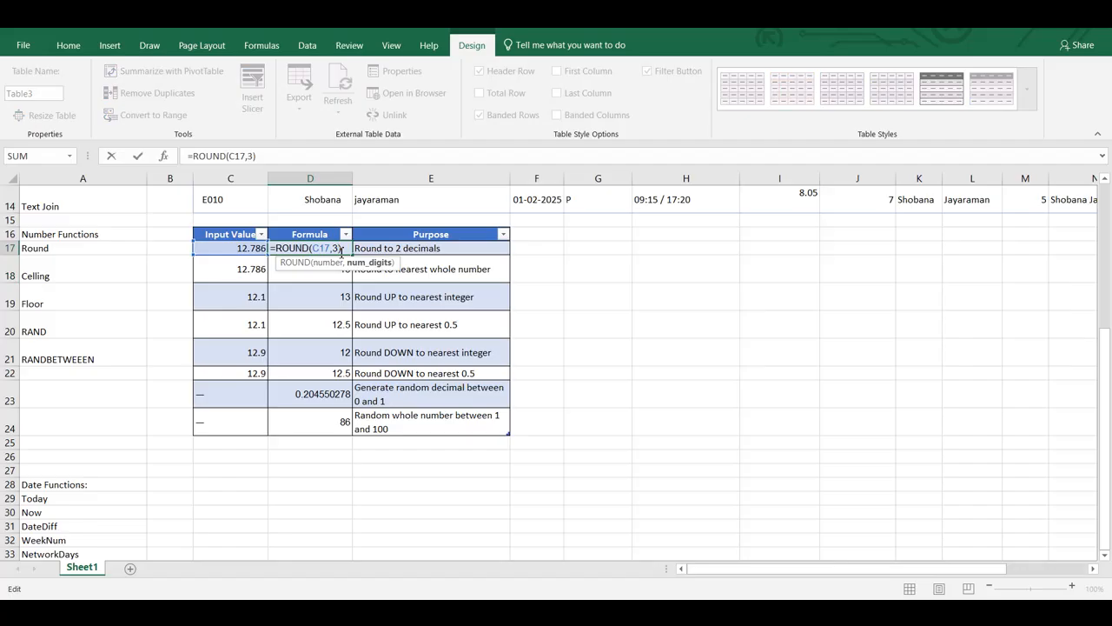
{"action": "key", "text": "BackSpace"}
{"action": "type", "text": "0"}
{"action": "key", "text": "Return"}
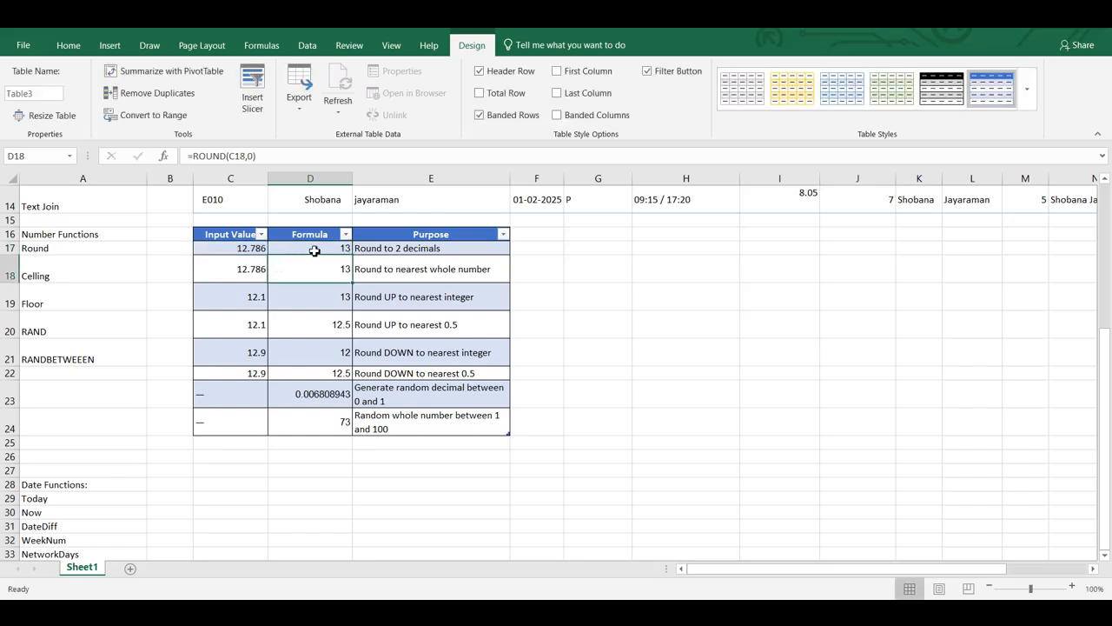
Change the Round example's input value in C17 to 12.486
{"action": "left_click", "coordinate": [313, 249]}
{"action": "left_click", "coordinate": [256, 250]}
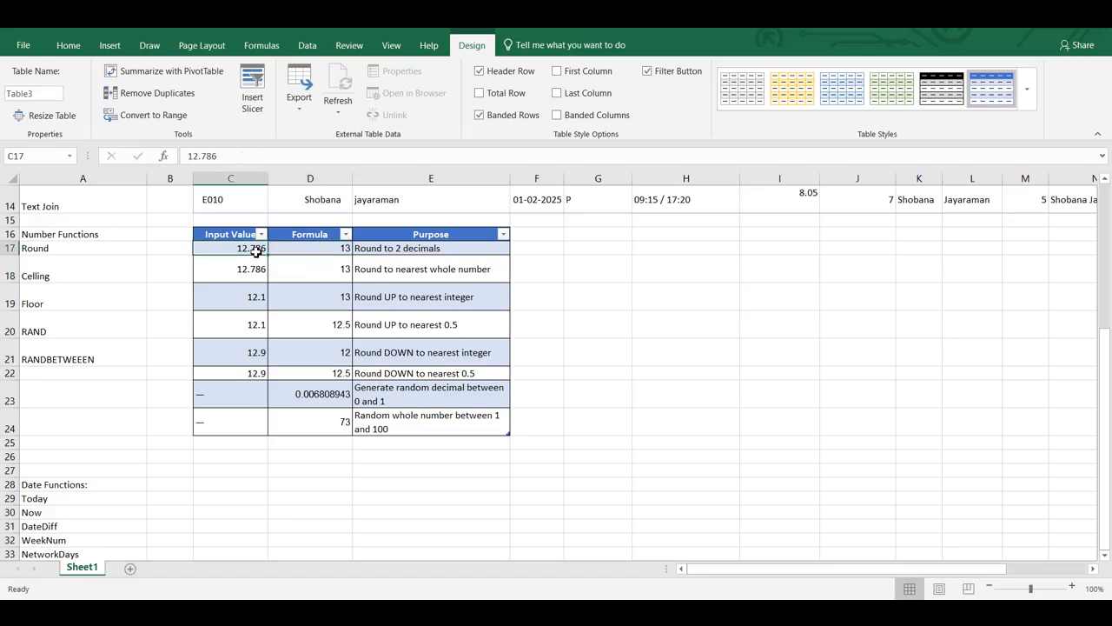
{"action": "double_click", "coordinate": [256, 249]}
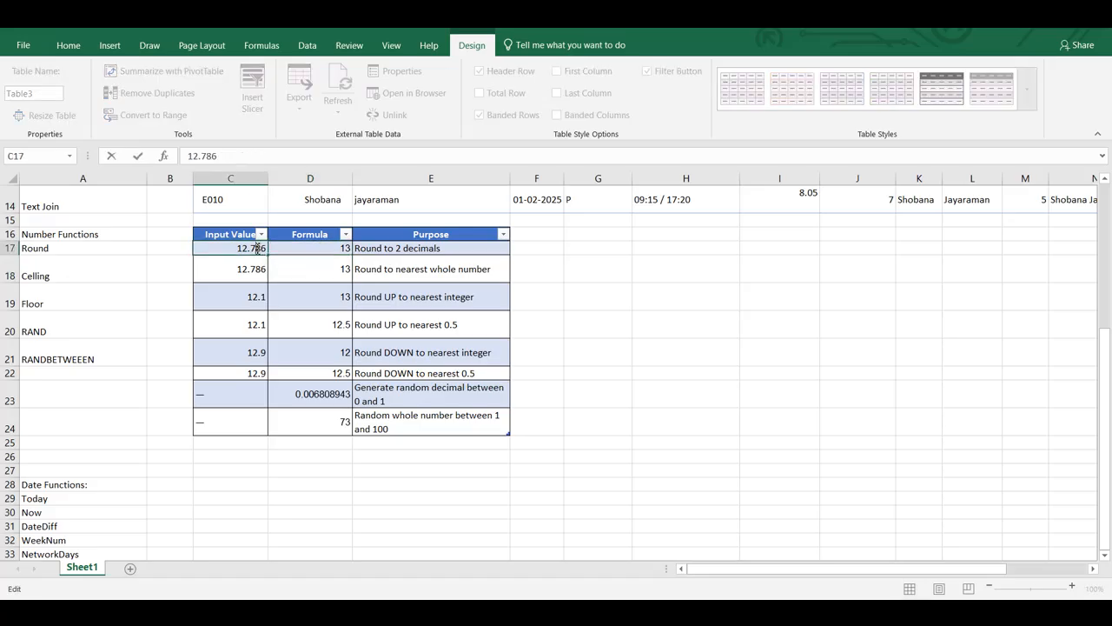
{"action": "key", "text": "BackSpace"}
{"action": "type", "text": "4"}
{"action": "key", "text": "Return"}
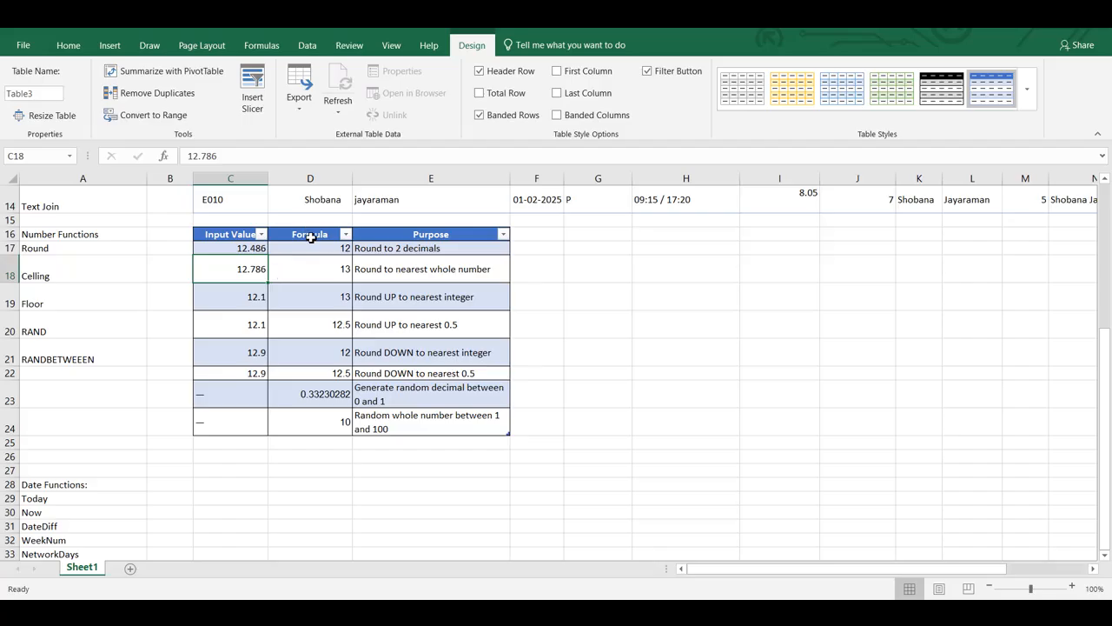
Set the rounding formula in D17 to two decimal places, as =ROUND(C17,2)
{"action": "double_click", "coordinate": [311, 249]}
{"action": "left_click", "coordinate": [339, 249]}
{"action": "key", "text": "Delete"}
{"action": "type", "text": "2"}
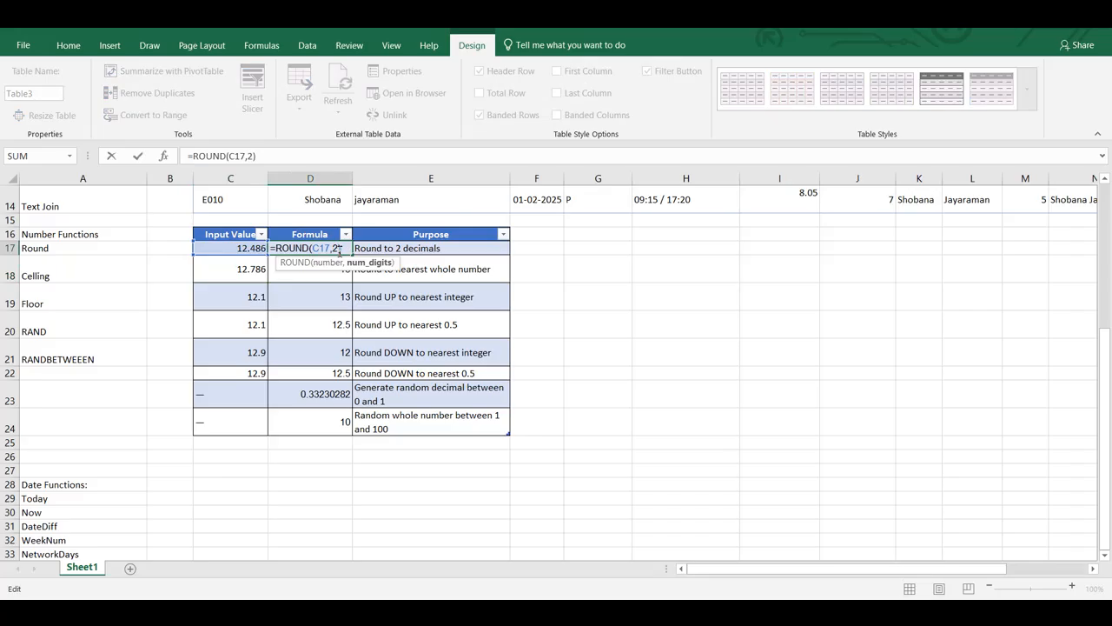
{"action": "key", "text": "Return"}
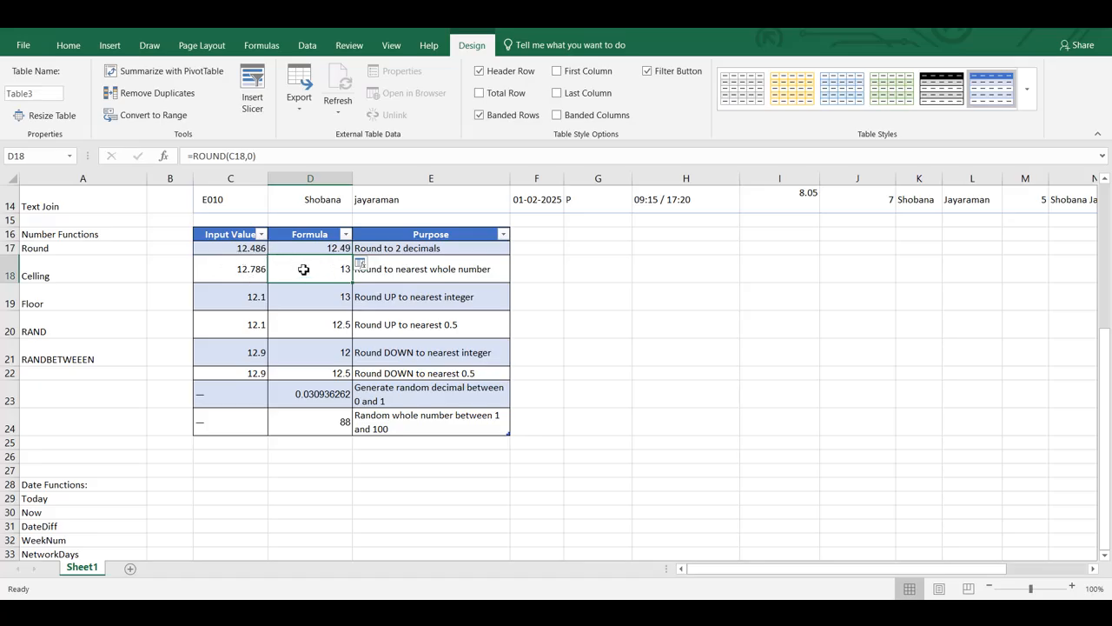
Replace the formula in D18 with =CEILING([@[Input Value]],1), referencing the input value in C18
{"action": "double_click", "coordinate": [303, 269]}
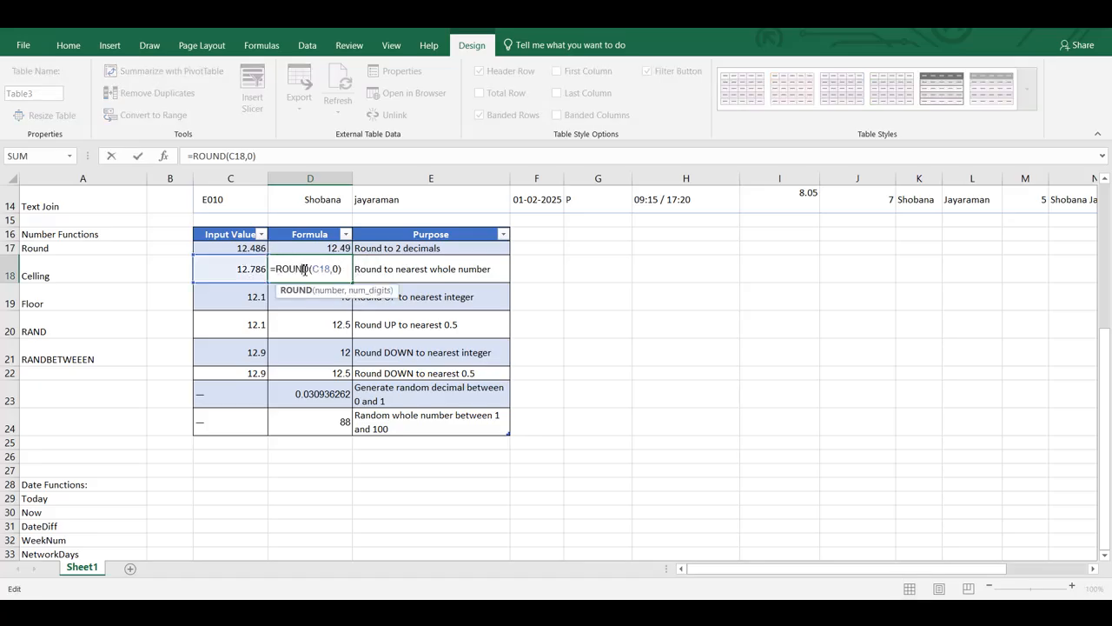
{"action": "left_click", "coordinate": [310, 292]}
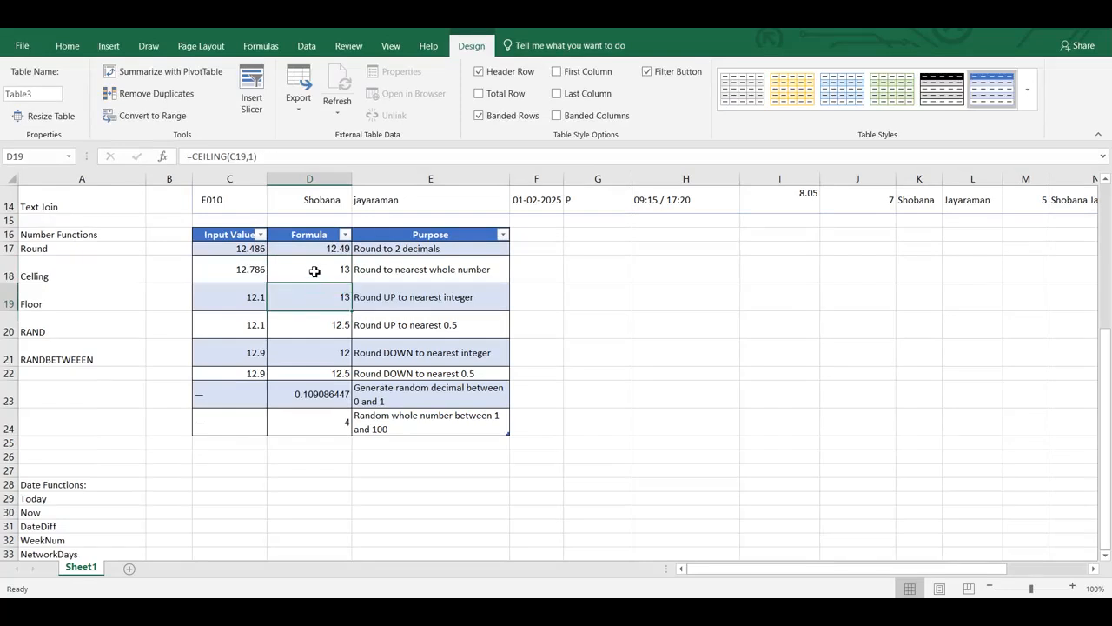
{"action": "double_click", "coordinate": [315, 272]}
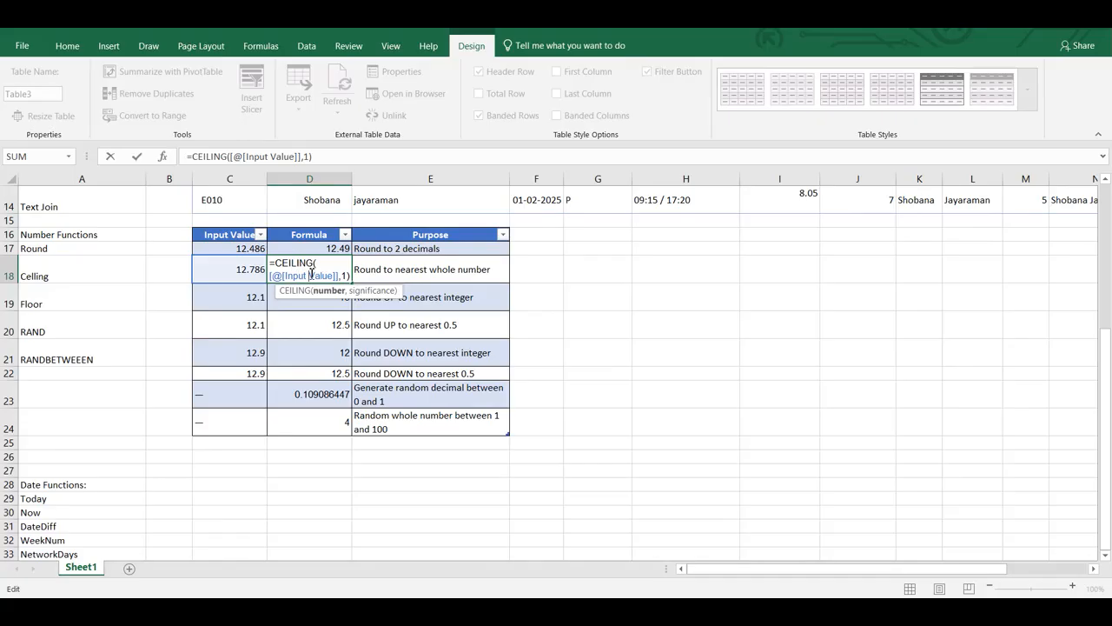
{"action": "triple_click", "coordinate": [311, 273]}
{"action": "type", "text": "=cel"}
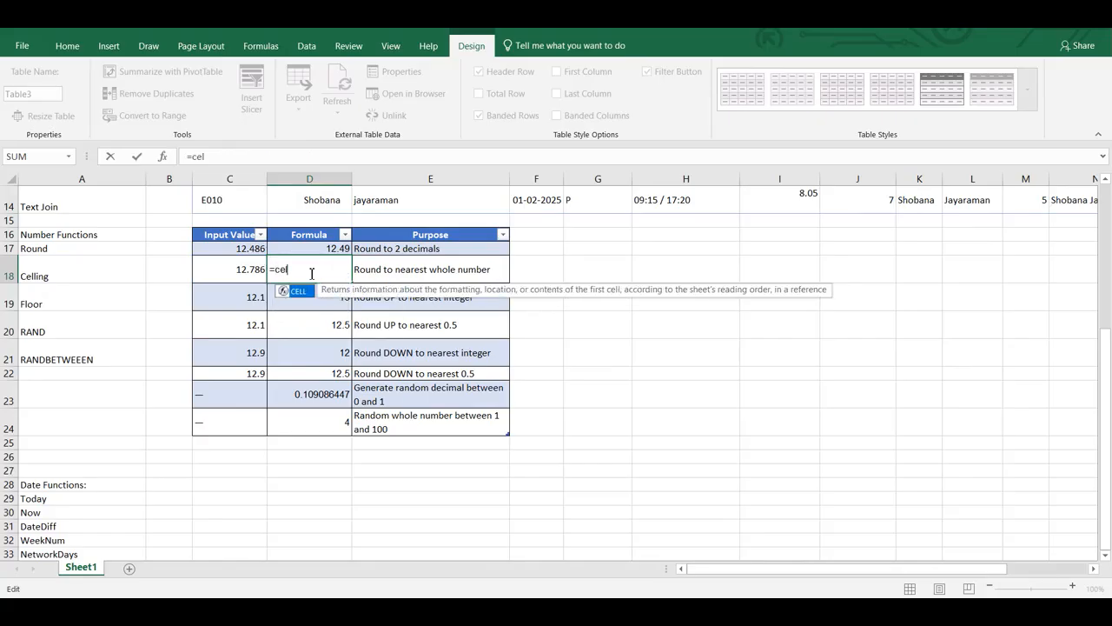
{"action": "type", "text": "l"}
{"action": "key", "text": "BackSpace"}
{"action": "key", "text": "BackSpace"}
{"action": "key", "text": "Down"}
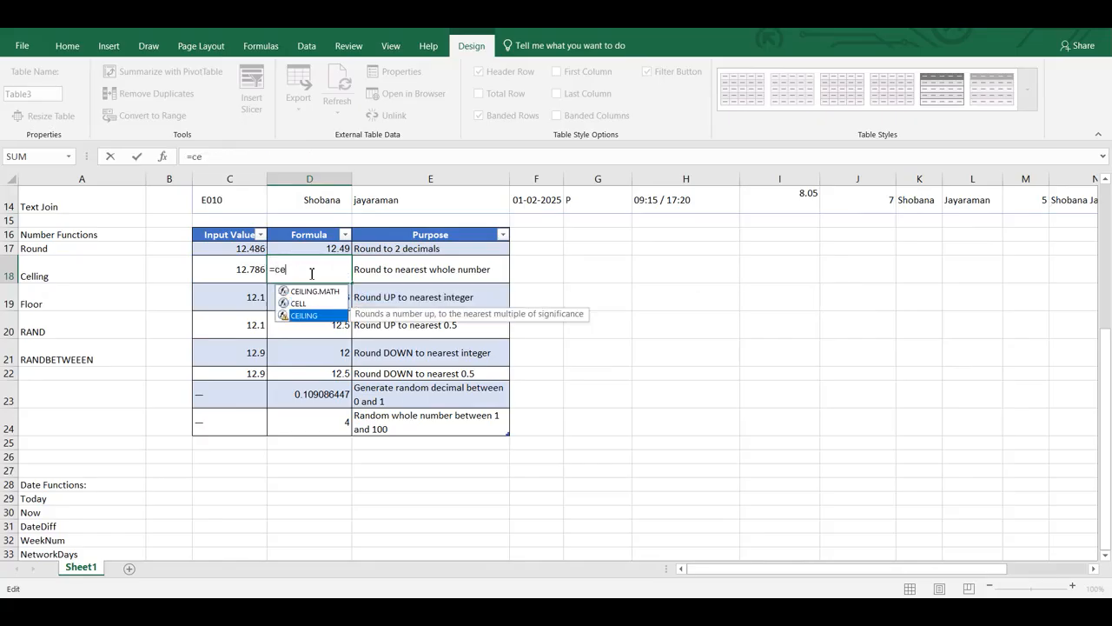
{"action": "key", "text": "Tab"}
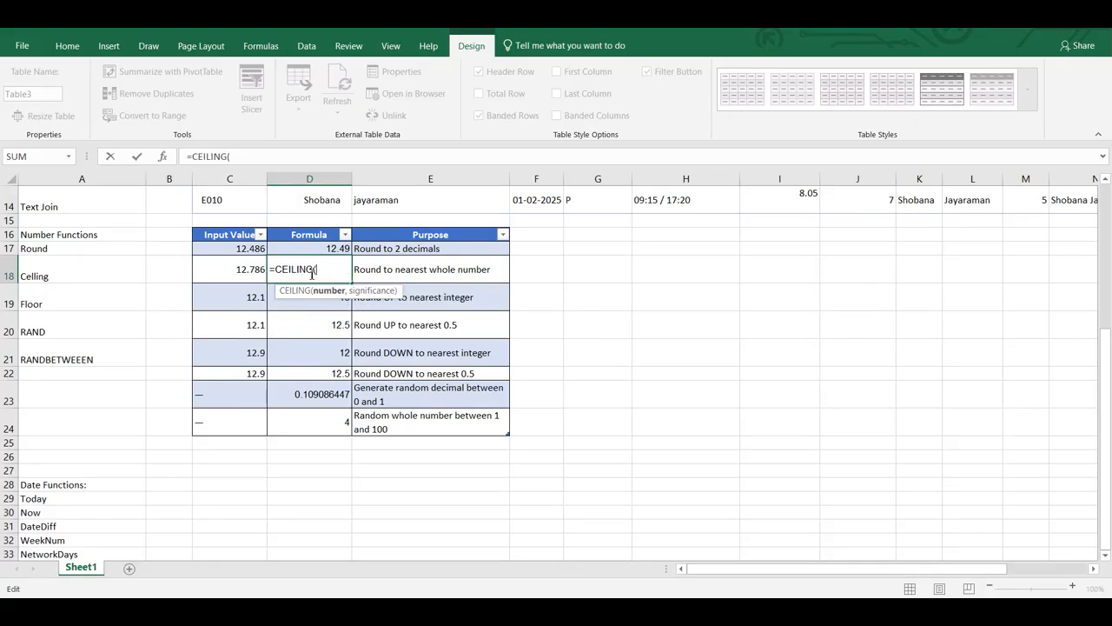
{"action": "left_click", "coordinate": [245, 269]}
{"action": "type", "text": ",1"}
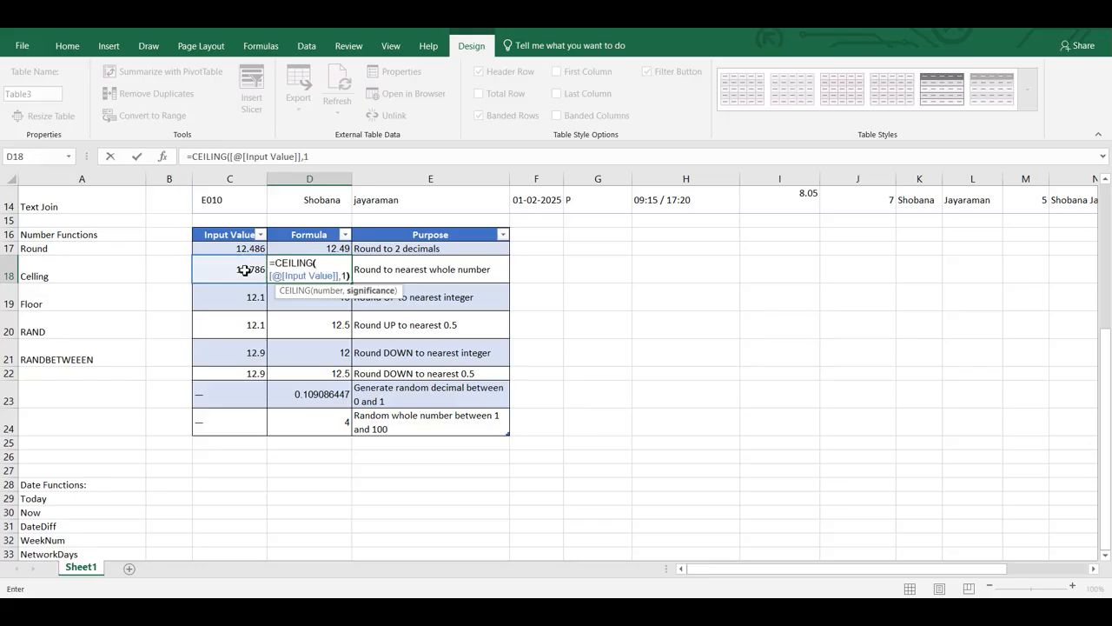
{"action": "type", "text": ")"}
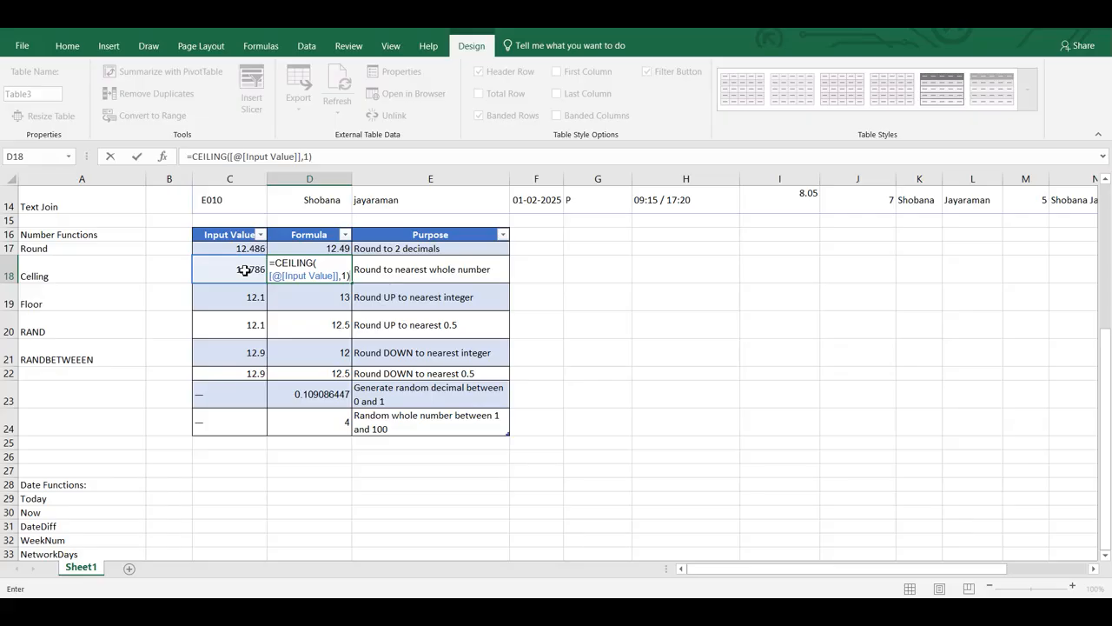
{"action": "key", "text": "Return"}
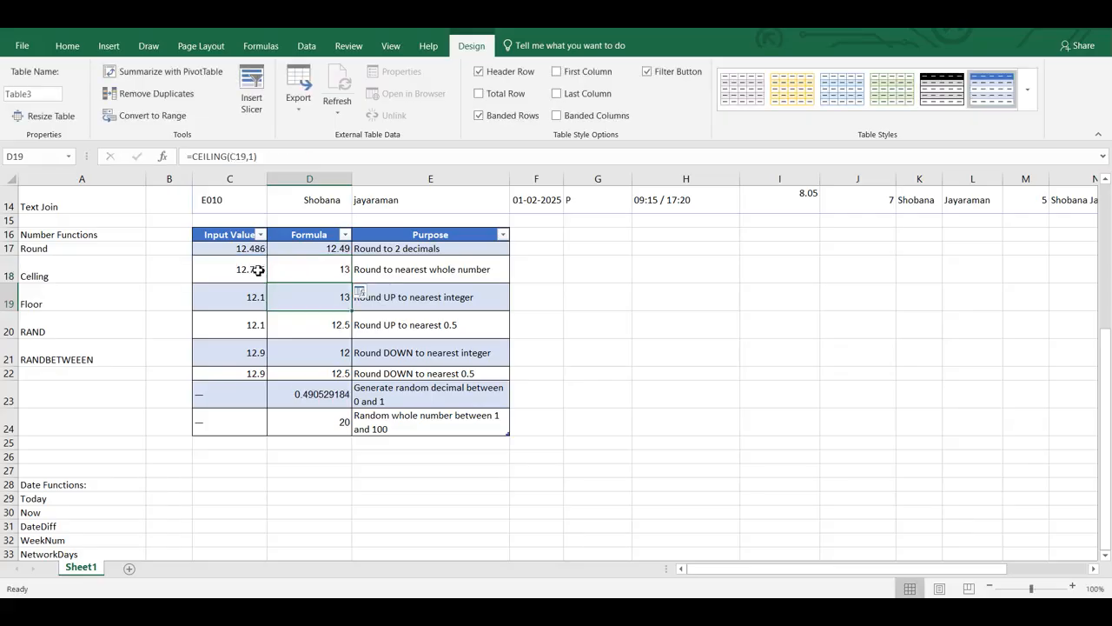
{"action": "left_click", "coordinate": [328, 270]}
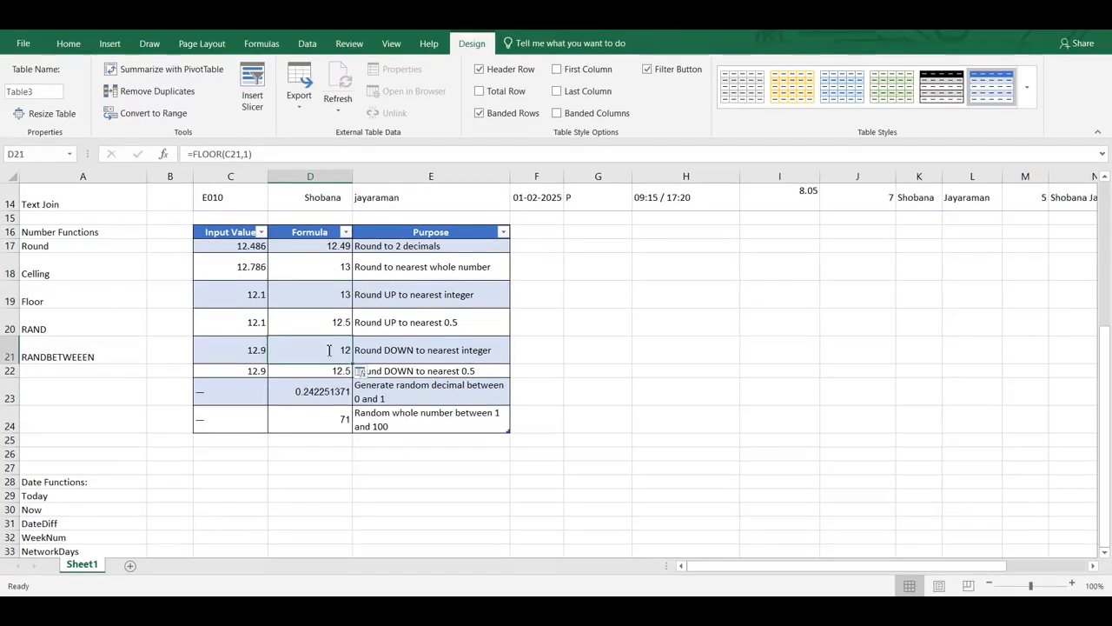
Rewrite the formula in D21 as =FLOOR([@[Input Value]],1), referencing the input value in C21
{"action": "double_click", "coordinate": [296, 350]}
{"action": "left_click_drag", "start_coordinate": [334, 350], "coordinate": [227, 343]}
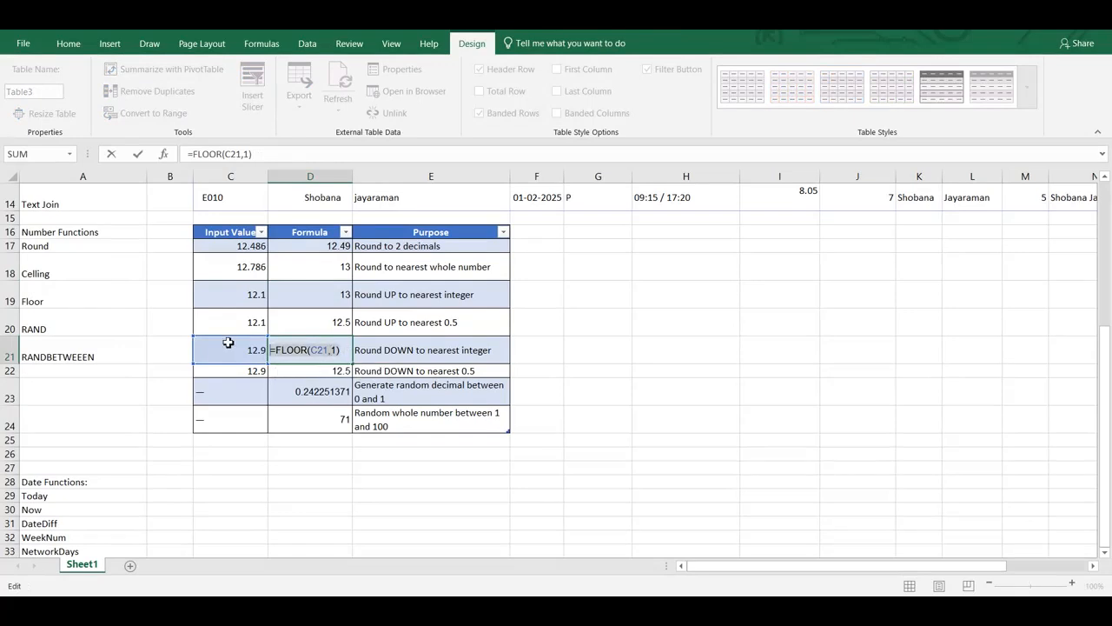
{"action": "type", "text": "=flor"}
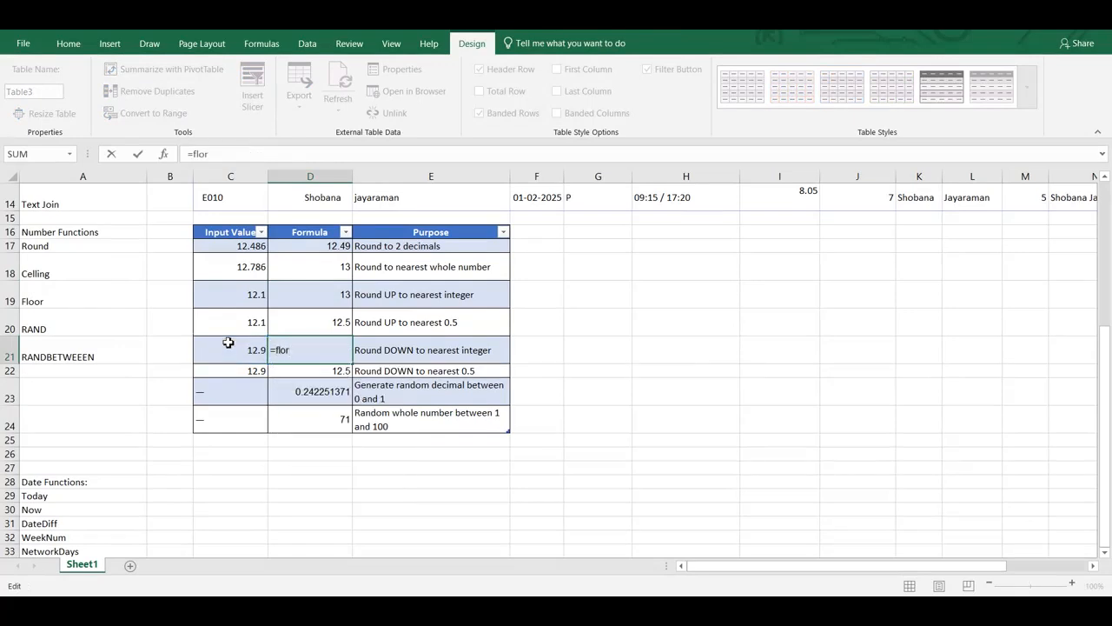
{"action": "key", "text": "BackSpace"}
{"action": "key", "text": "Down"}
{"action": "key", "text": "Tab"}
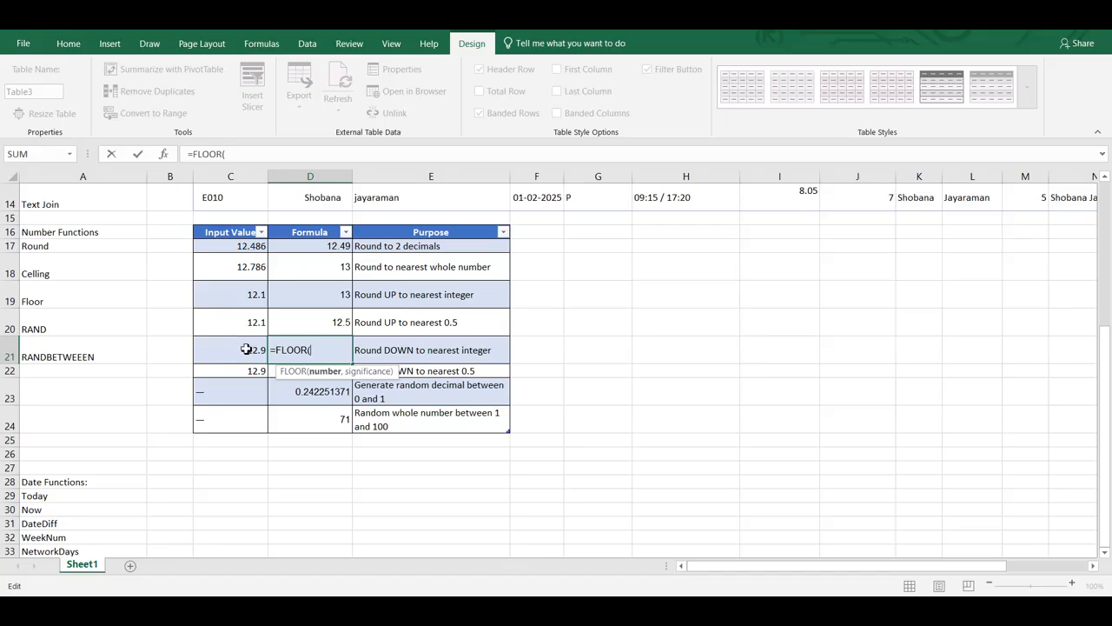
{"action": "left_click", "coordinate": [247, 349]}
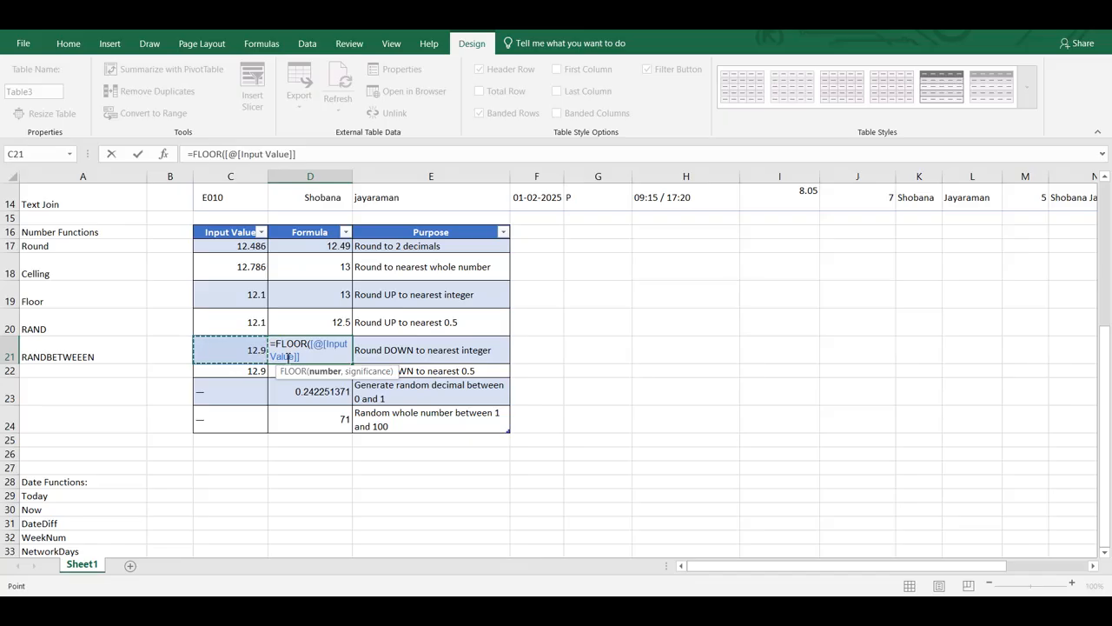
{"action": "type", "text": ",1"}
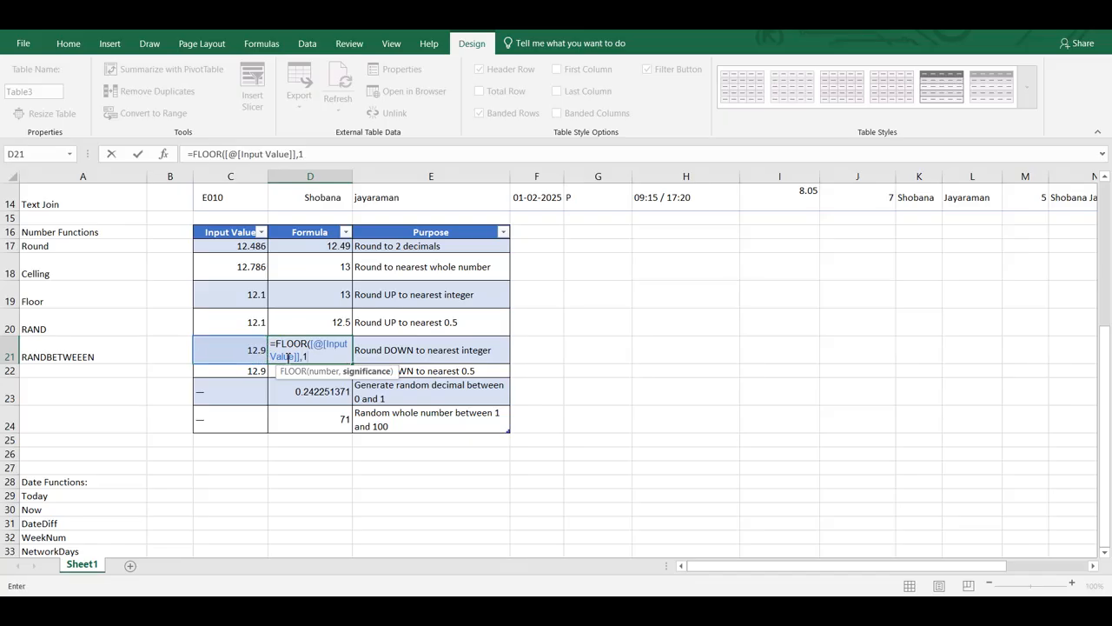
{"action": "type", "text": ")"}
{"action": "key", "text": "Return"}
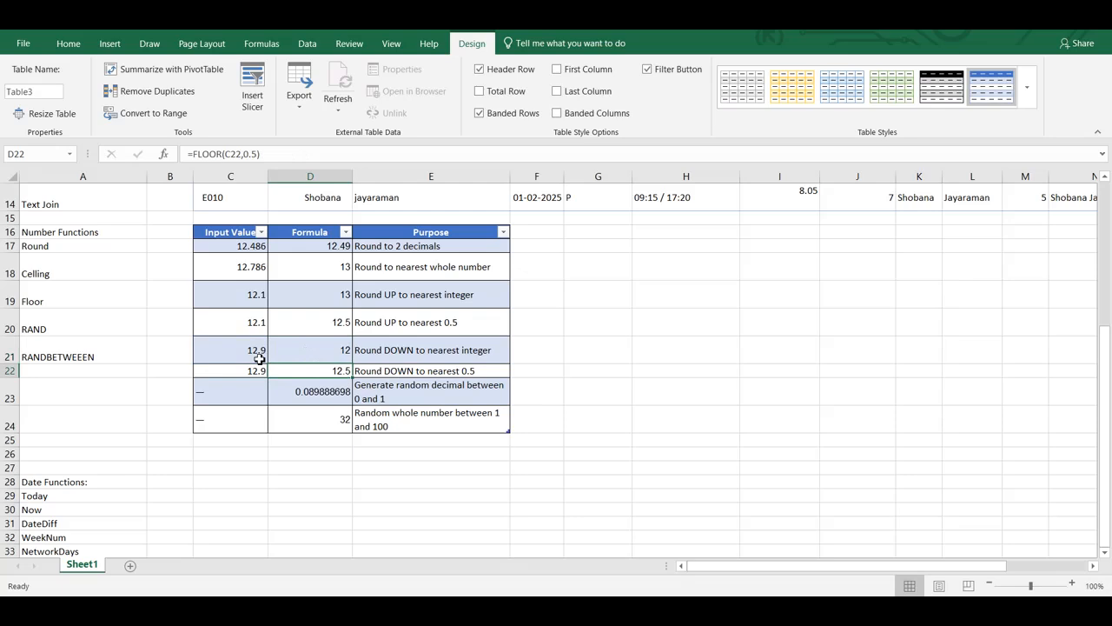
{"action": "left_click", "coordinate": [314, 346]}
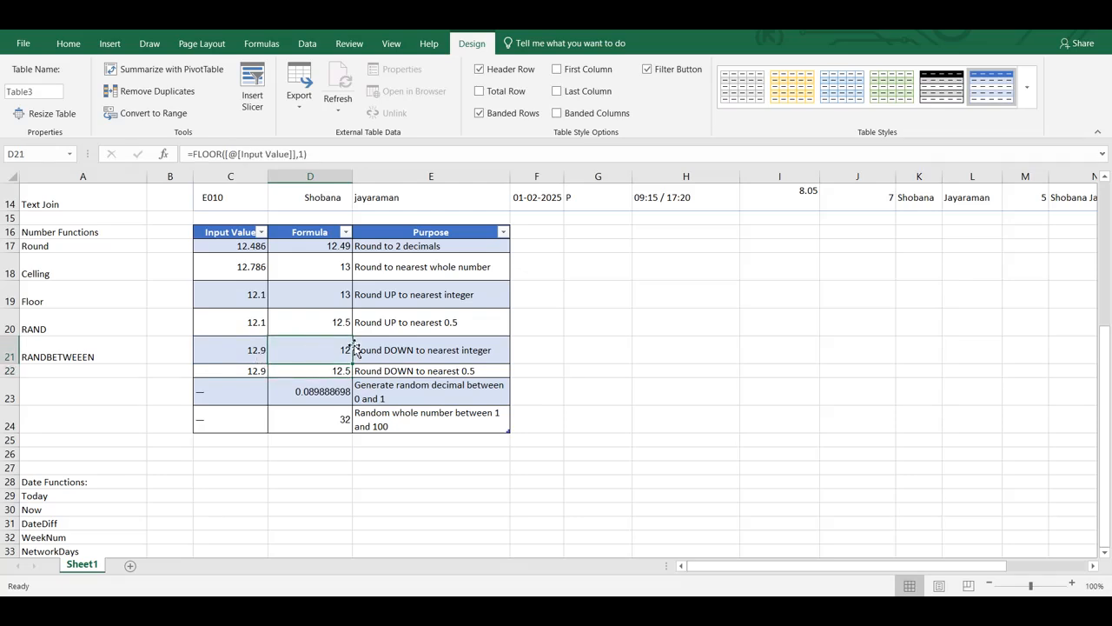
Re-enter the random number formulas, =RAND() in D23 and =RANDBETWEEN(1,100) in D24
{"action": "double_click", "coordinate": [311, 391]}
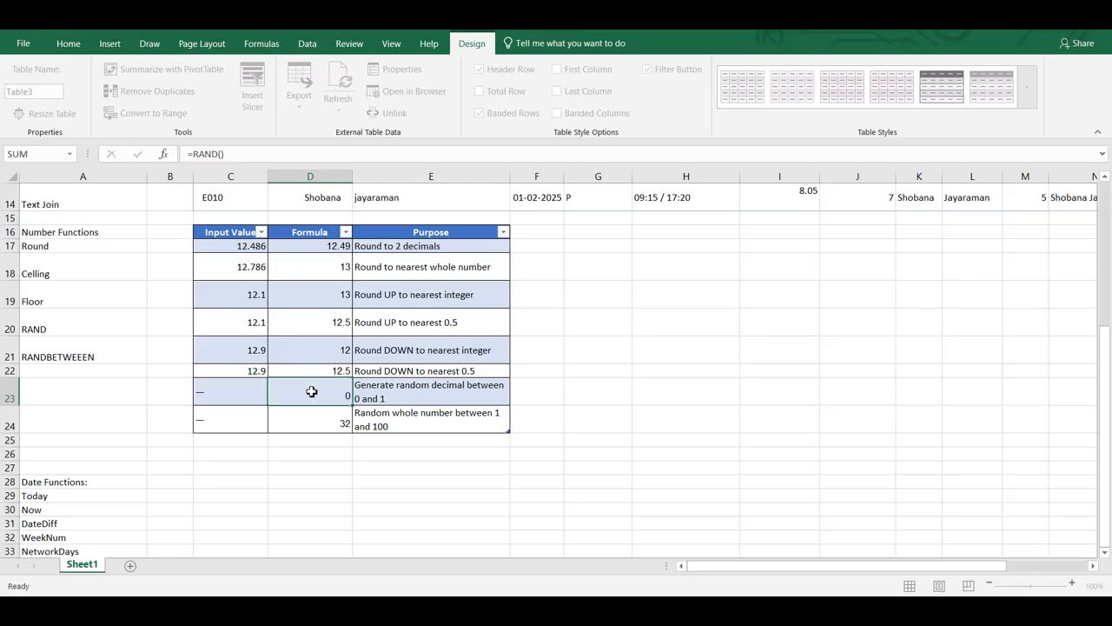
{"action": "key", "text": "Return"}
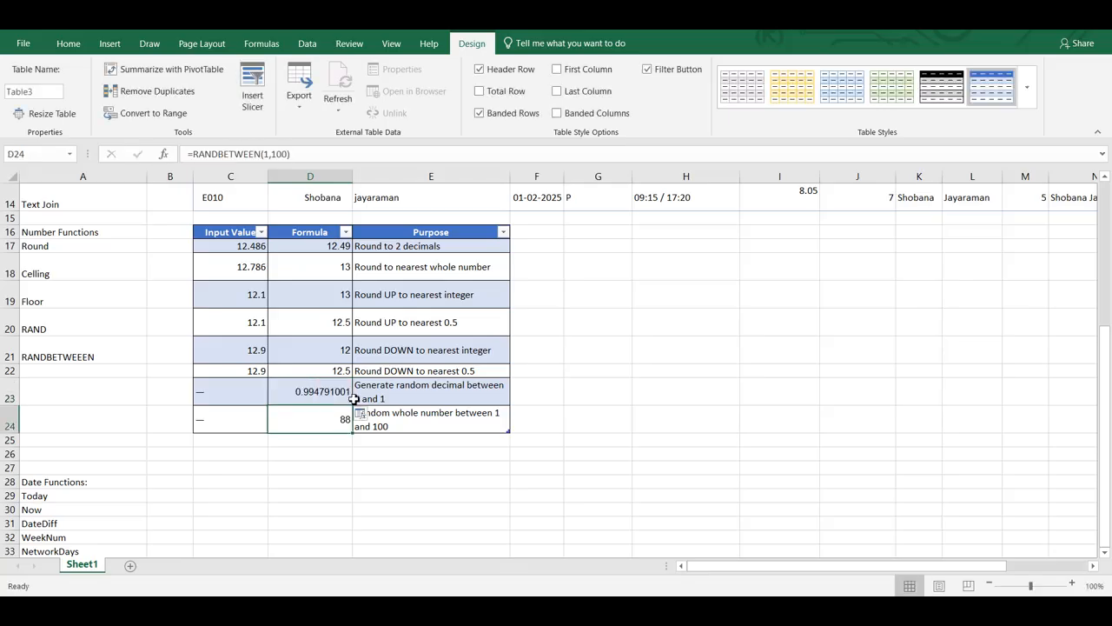
{"action": "double_click", "coordinate": [298, 422]}
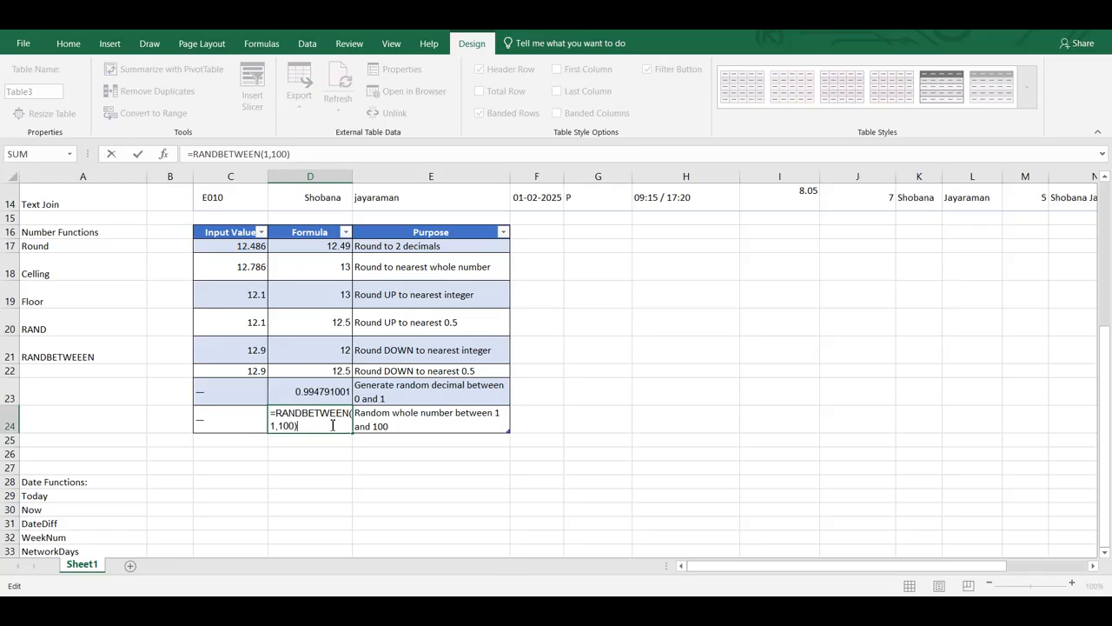
{"action": "key", "text": "ctrl+Return"}
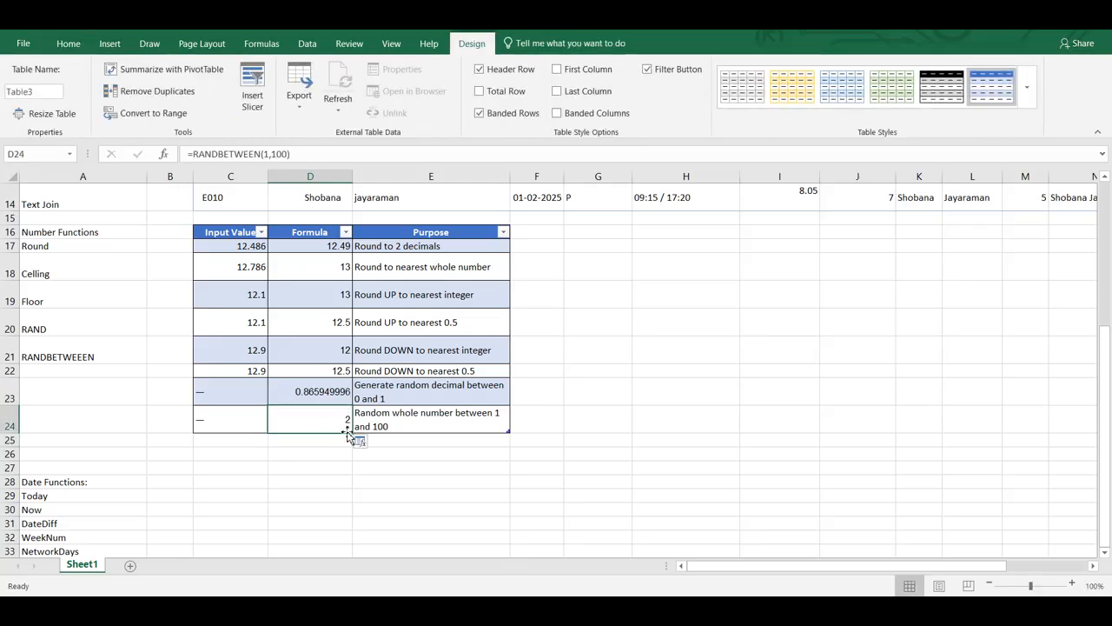
Fill the RANDBETWEEN formula from D24 down through D26 and undo the fill
{"action": "left_click_drag", "start_coordinate": [352, 434], "coordinate": [357, 460]}
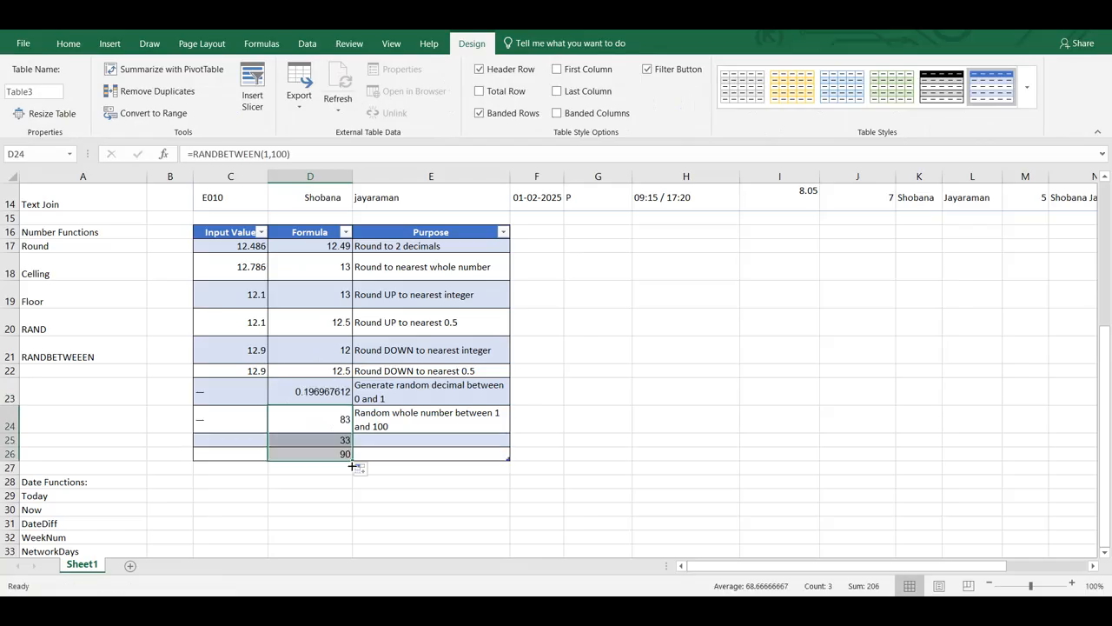
{"action": "left_click", "coordinate": [324, 414]}
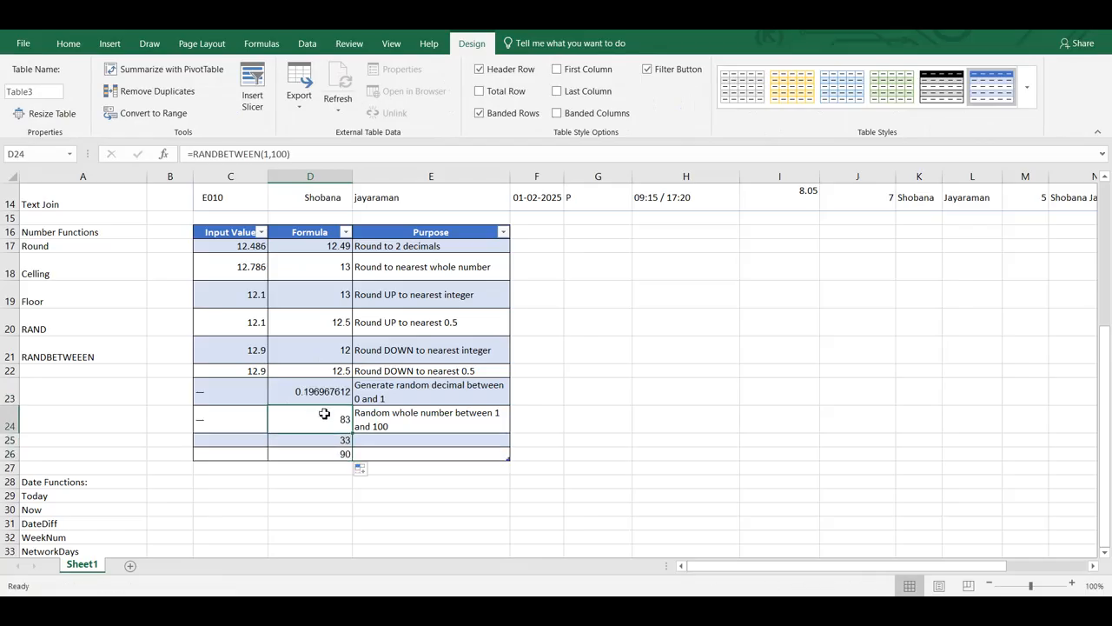
{"action": "key", "text": "shift+Down"}
{"action": "key", "text": "shift+Down"}
{"action": "key", "text": "ctrl+z"}
{"action": "left_click", "coordinate": [472, 374]}
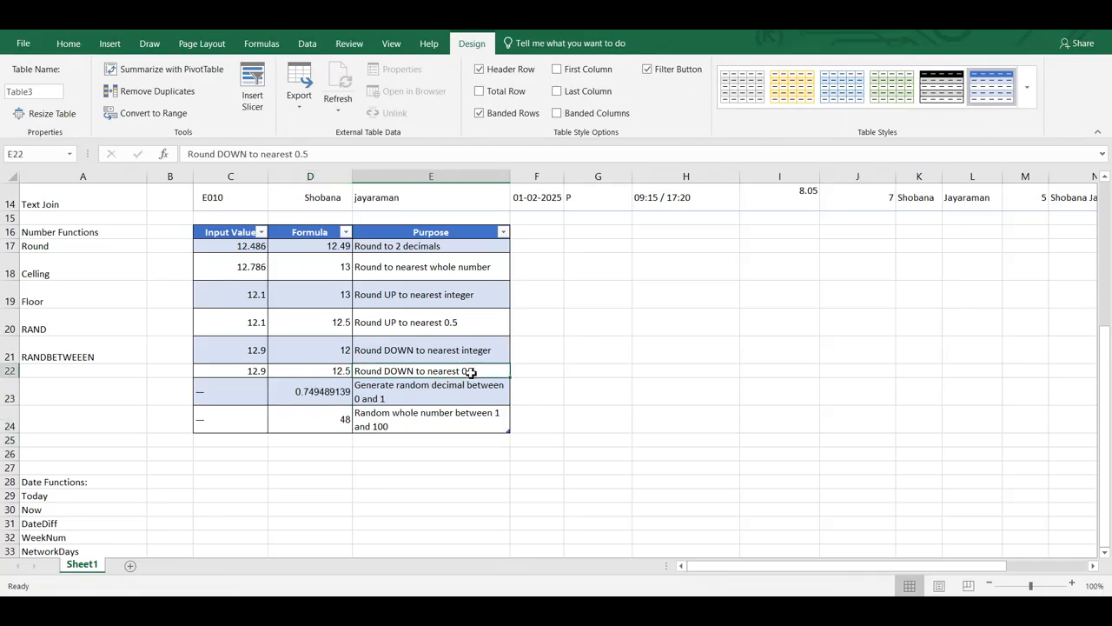
{"action": "left_click_drag", "start_coordinate": [60, 243], "coordinate": [73, 361]}
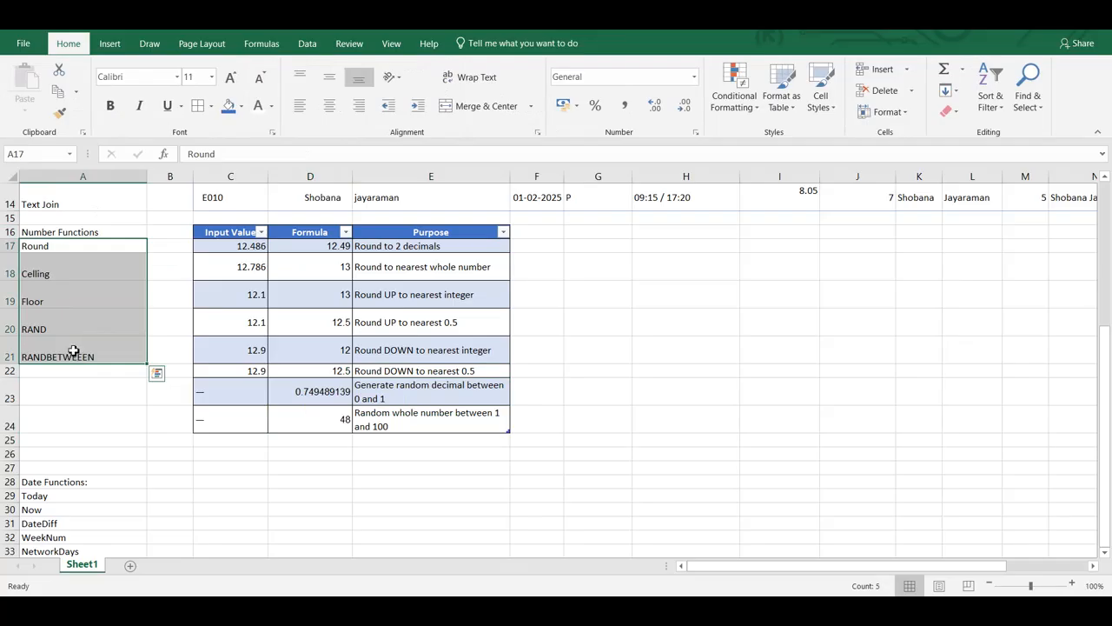
{"action": "left_click", "coordinate": [75, 351]}
{"action": "left_click_drag", "start_coordinate": [74, 351], "coordinate": [62, 290]}
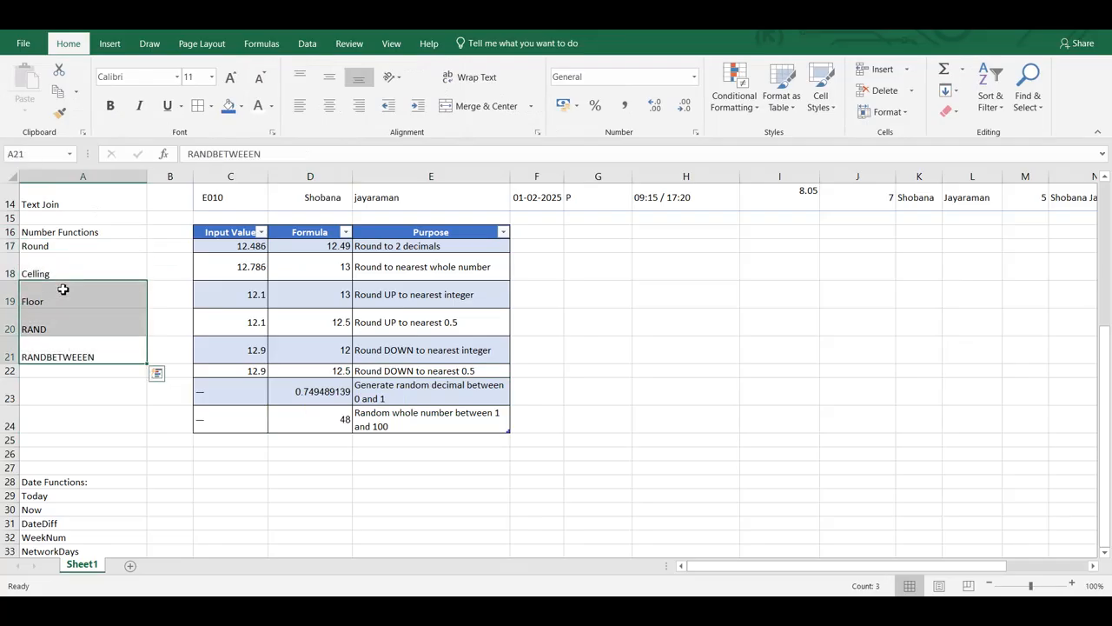
{"action": "left_click", "coordinate": [62, 290]}
{"action": "left_click", "coordinate": [313, 328]}
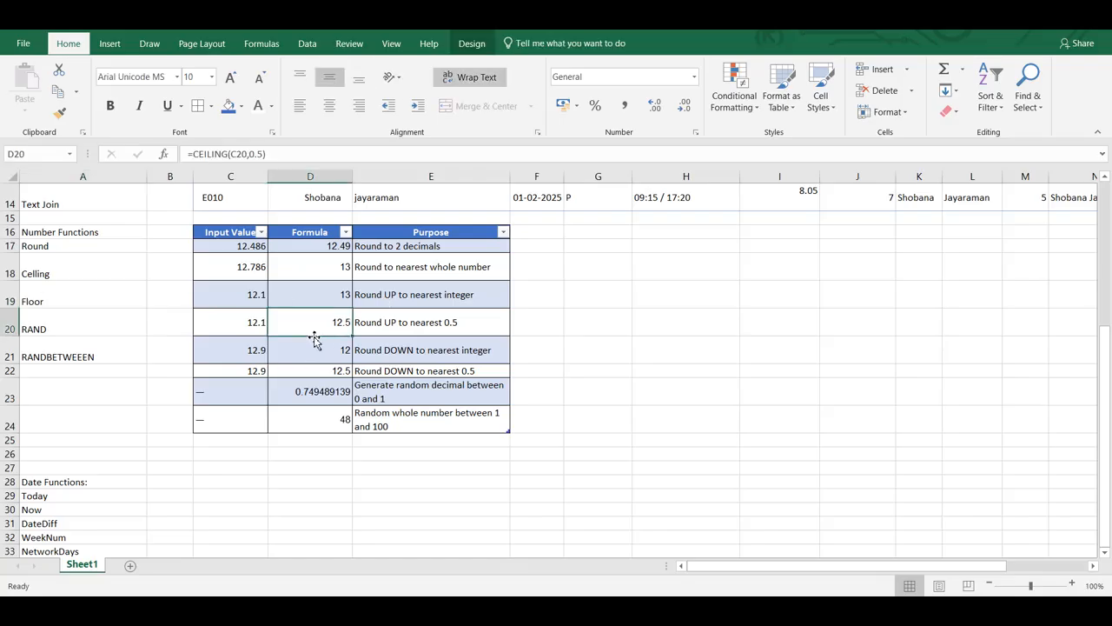
Enter =TODAY() in C29 beside the Today label to return the current date
{"action": "scroll", "coordinate": [287, 335], "scroll_direction": "down", "scroll_amount": 3}
{"action": "left_click", "coordinate": [231, 319]}
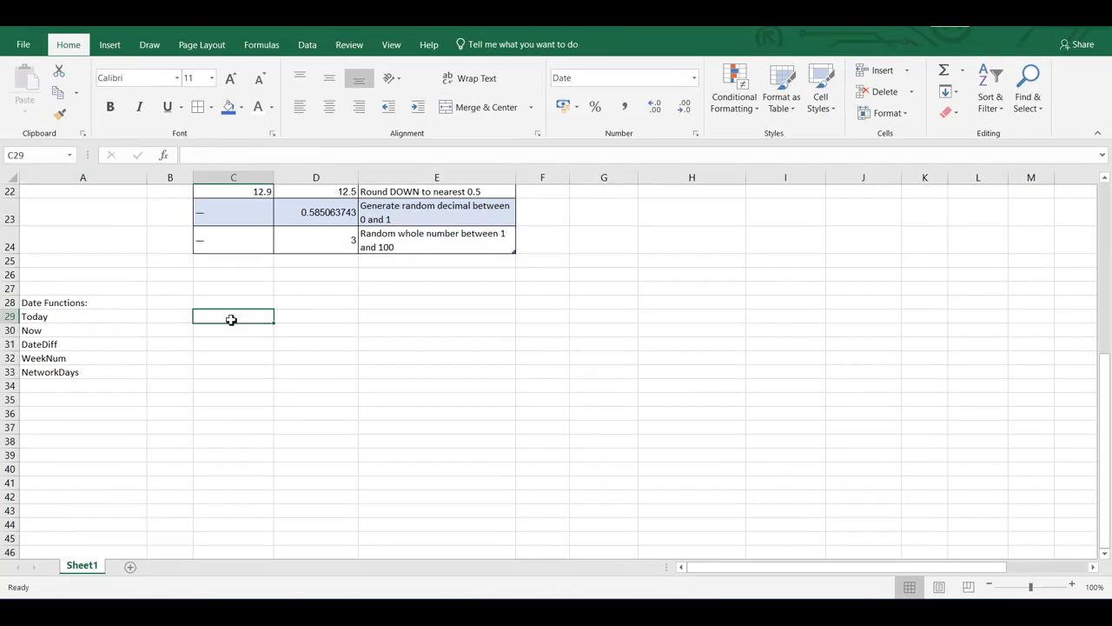
{"action": "type", "text": "=t"}
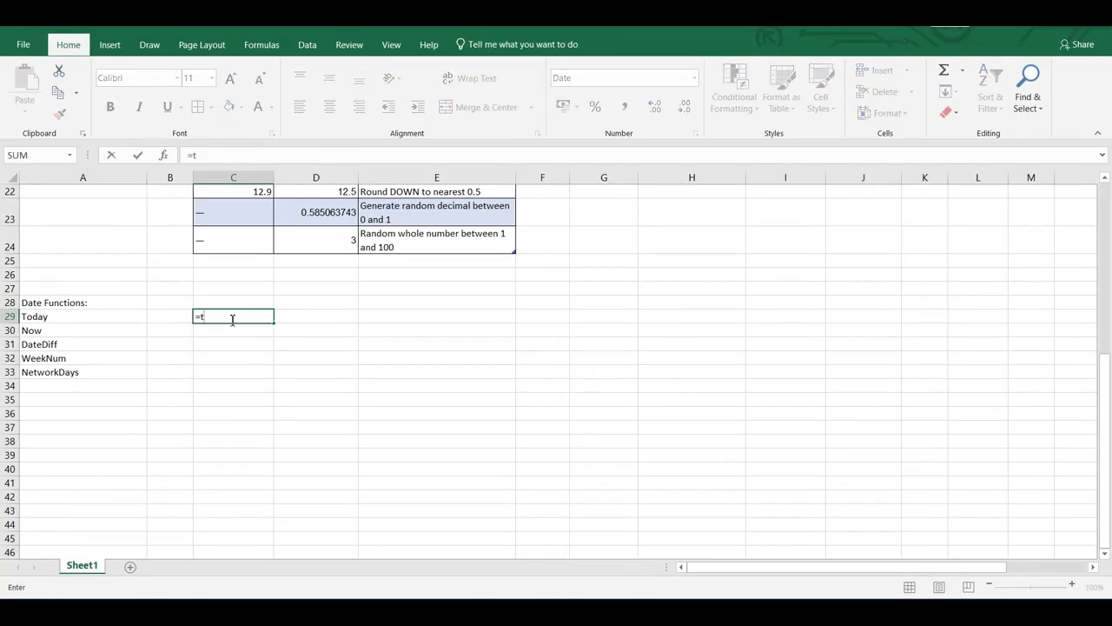
{"action": "type", "text": "oday"}
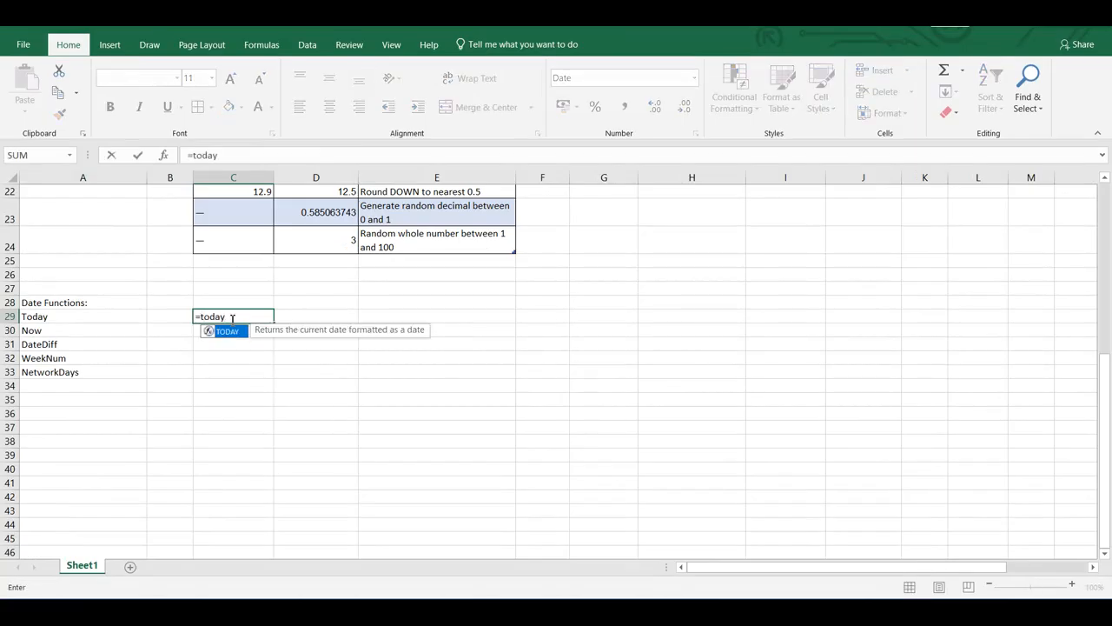
{"action": "type", "text": "()"}
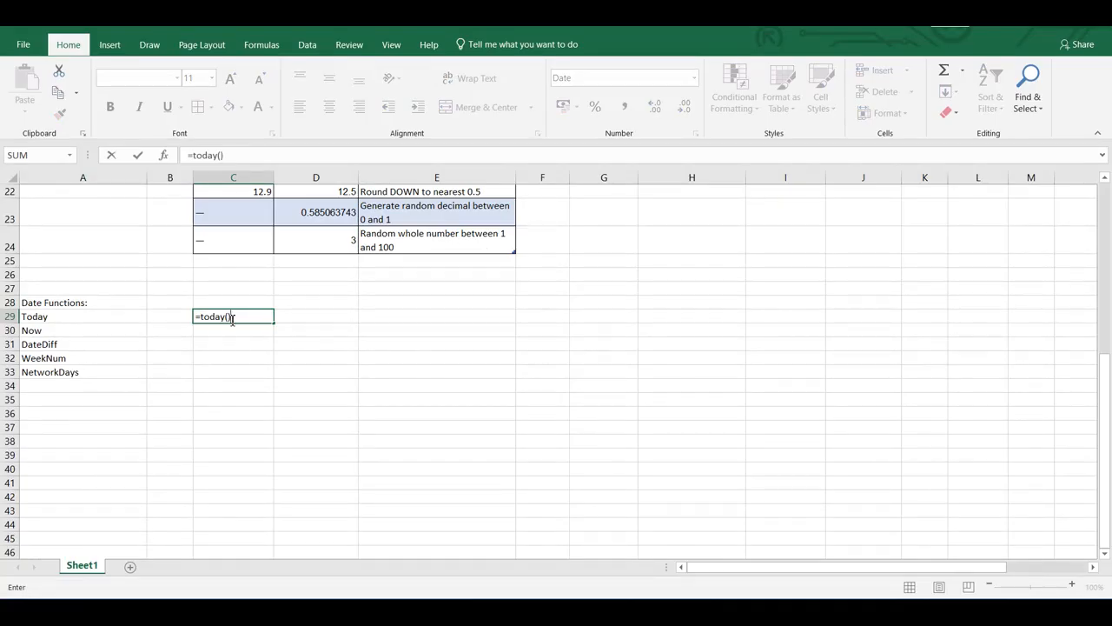
{"action": "key", "text": "Return"}
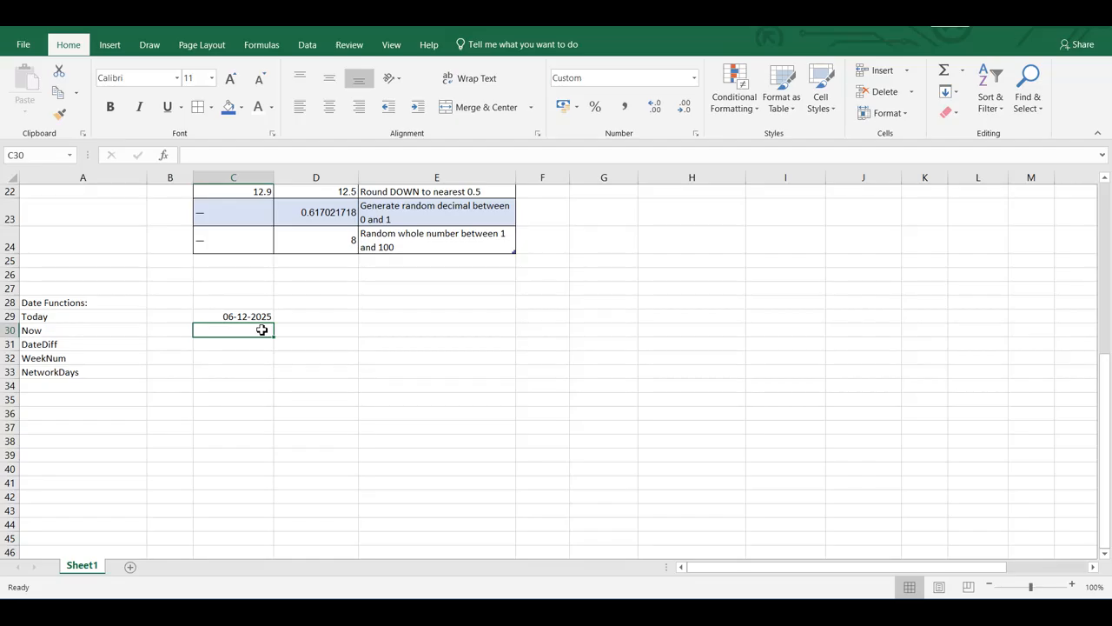
Enter =NOW() in C30 beside the Now label to return the current date and time
{"action": "type", "text": "="}
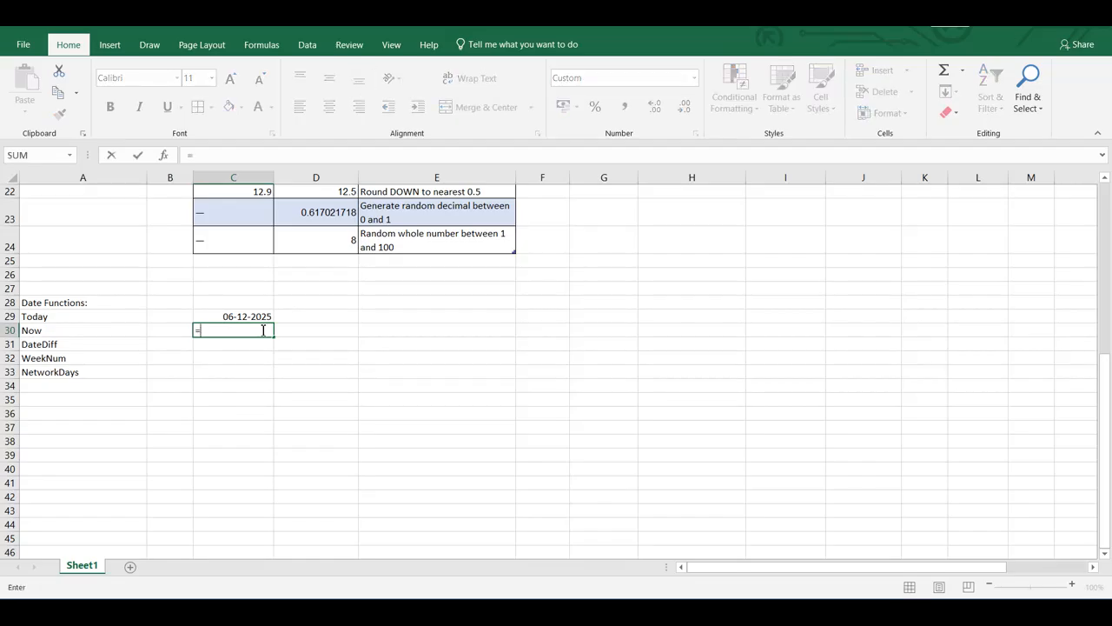
{"action": "type", "text": "now()"}
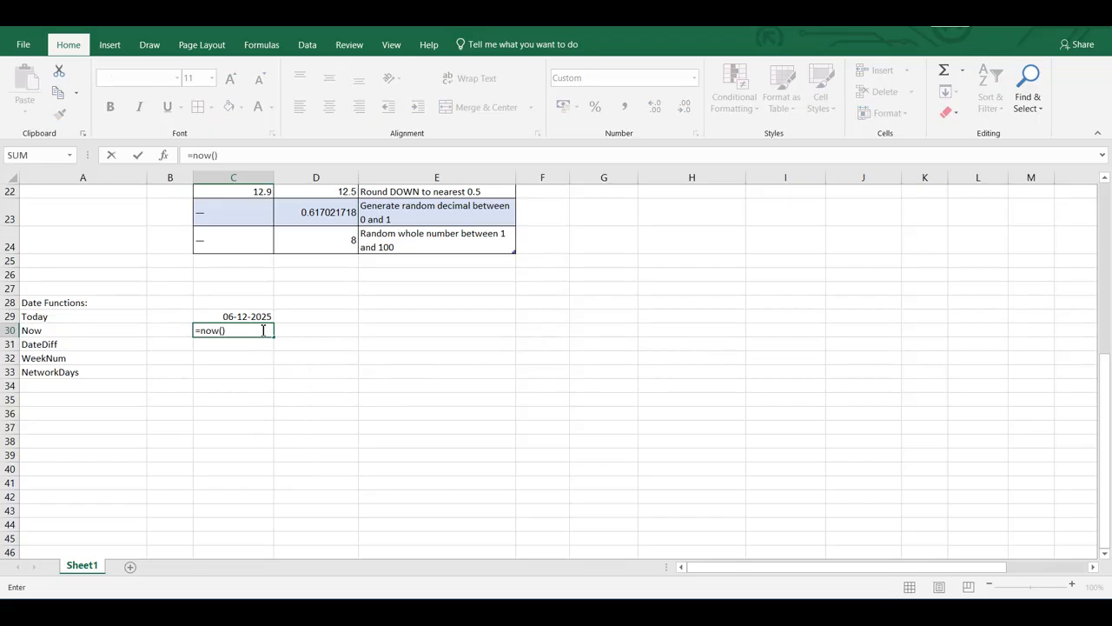
{"action": "key", "text": "Return"}
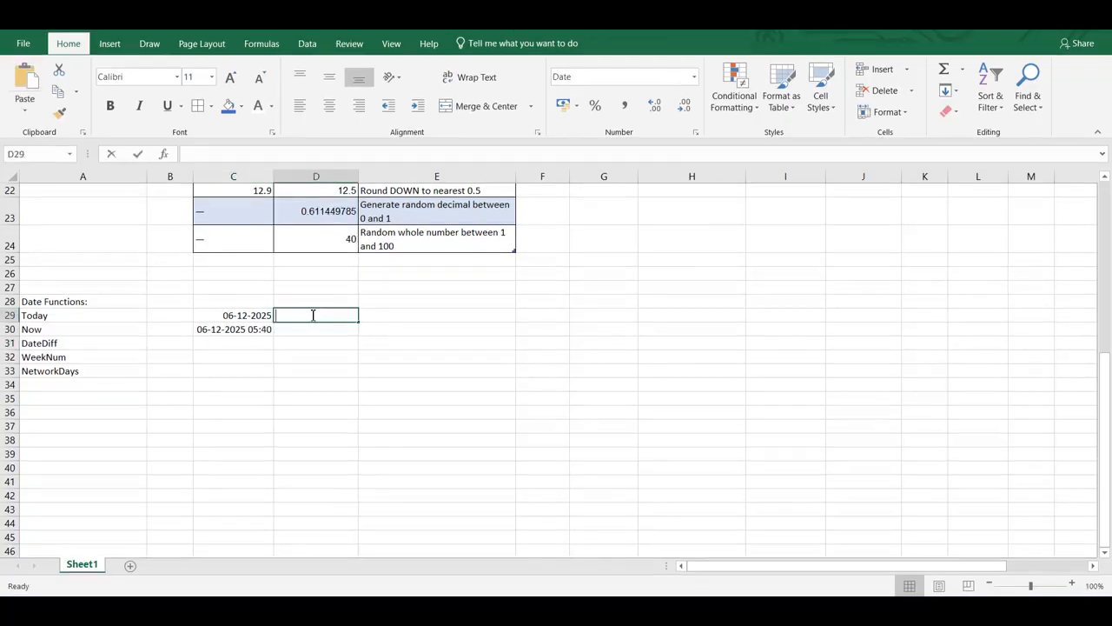
Enter =TODAY()-35 in D29 as an earlier comparison date
{"action": "type", "text": "=today"}
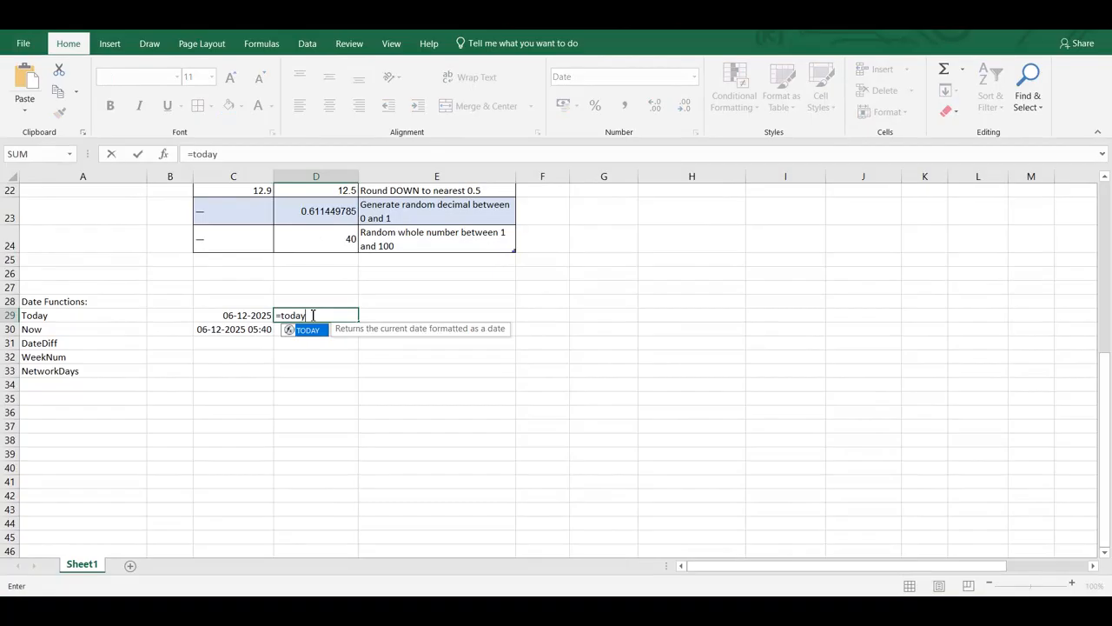
{"action": "type", "text": "(0"}
{"action": "key", "text": "BackSpace"}
{"action": "type", "text": ")-"}
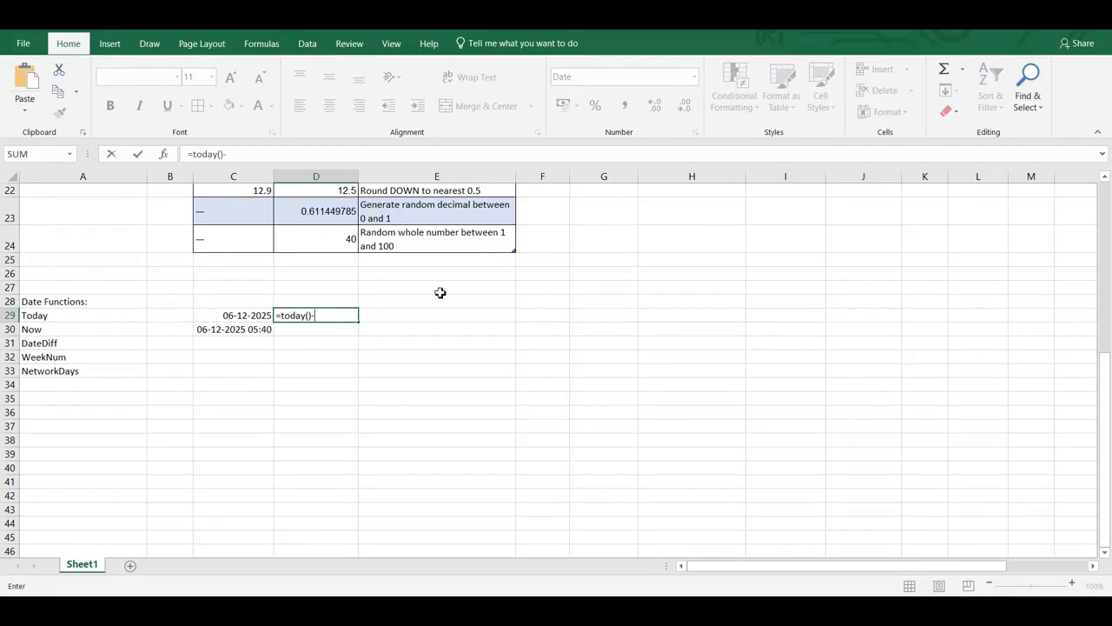
{"action": "type", "text": "35"}
{"action": "key", "text": "Return"}
{"action": "left_click", "coordinate": [244, 345]}
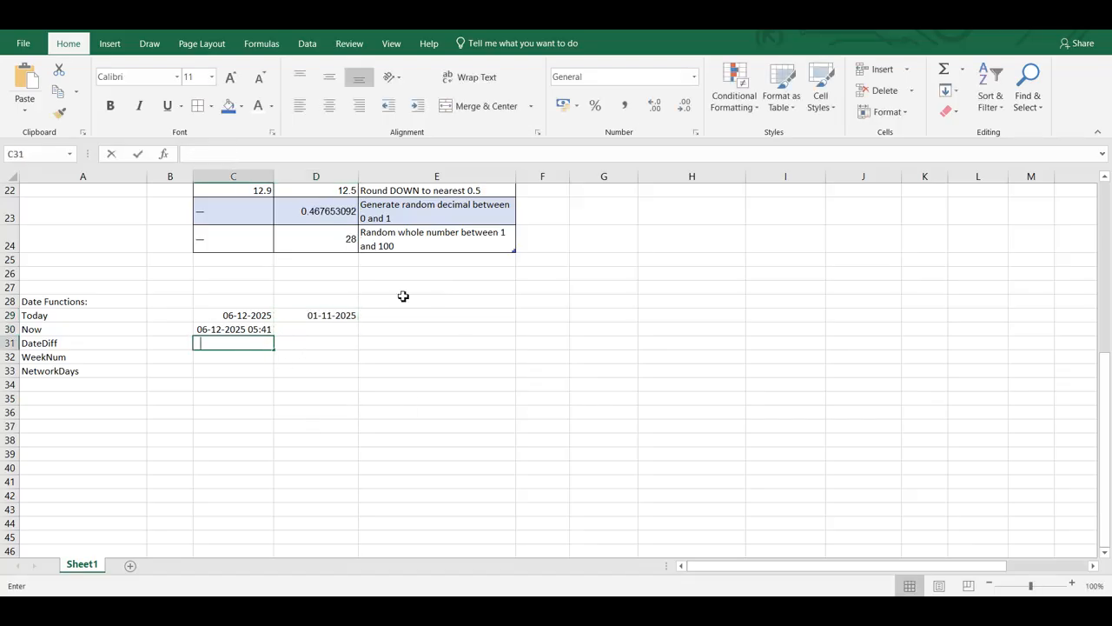
{"action": "type", "text": "=datedif("}
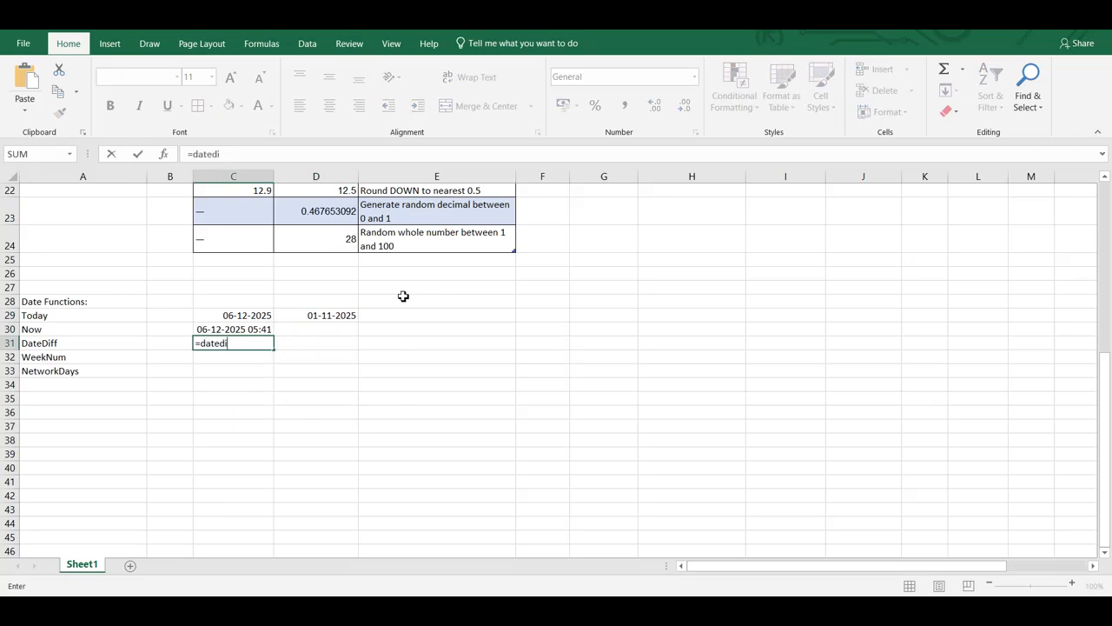
{"action": "left_click", "coordinate": [246, 318]}
{"action": "type", "text": ","}
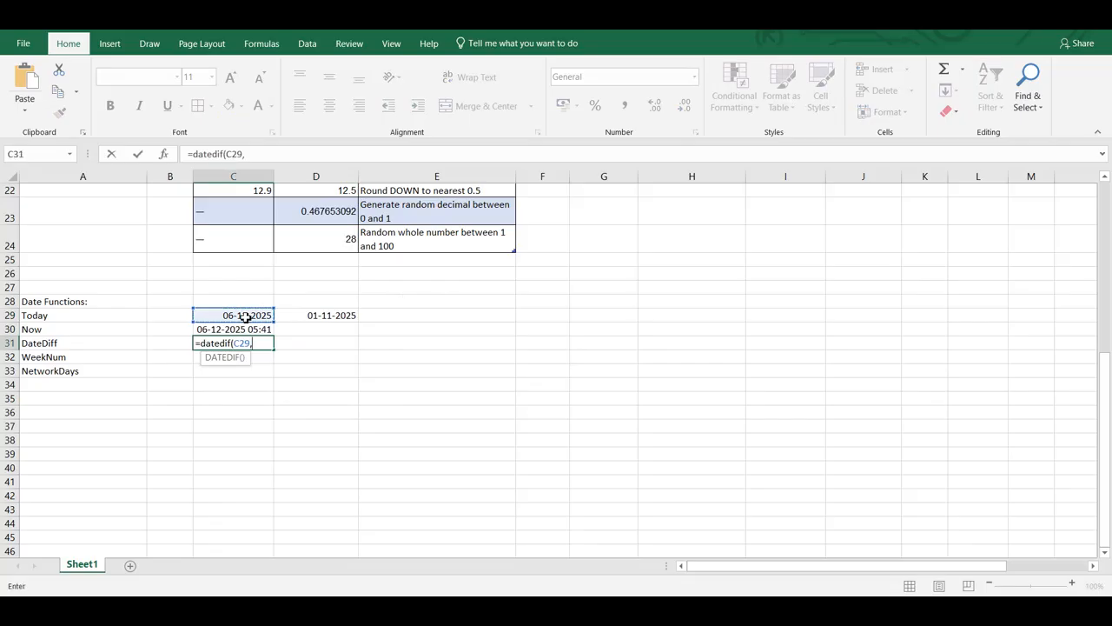
{"action": "left_click", "coordinate": [313, 321]}
{"action": "type", "text": ","}
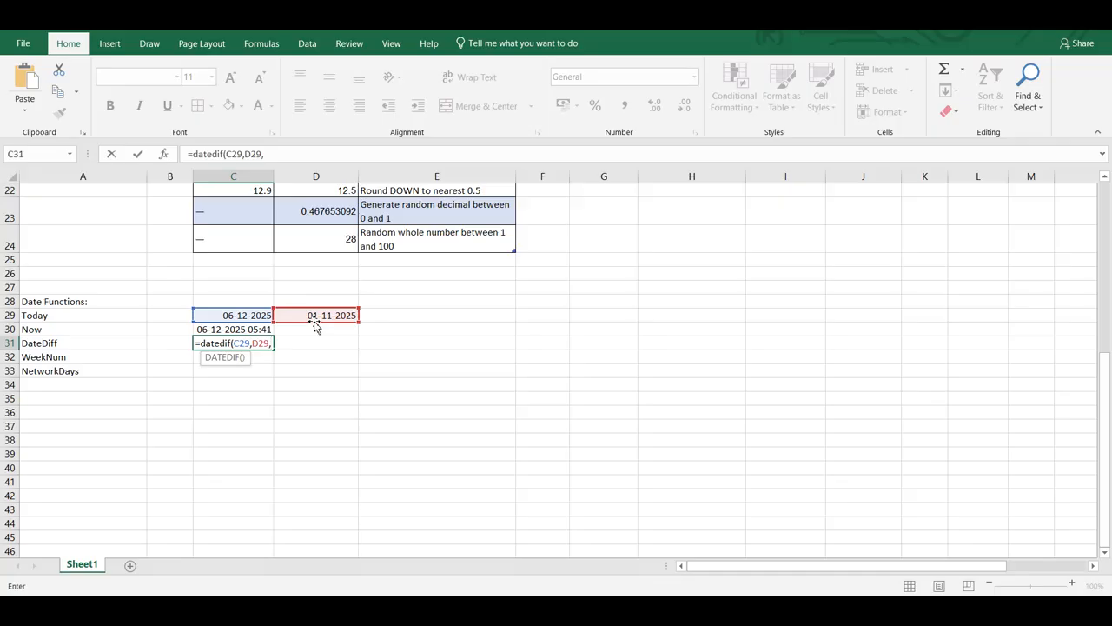
{"action": "type", "text": "D"}
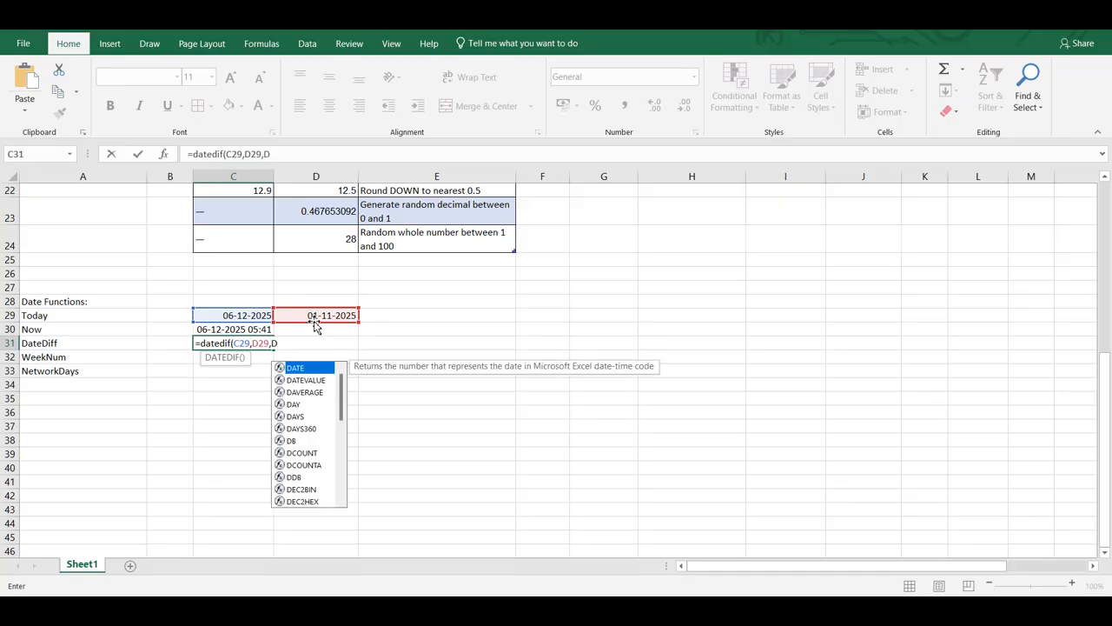
{"action": "key", "text": "Tab"}
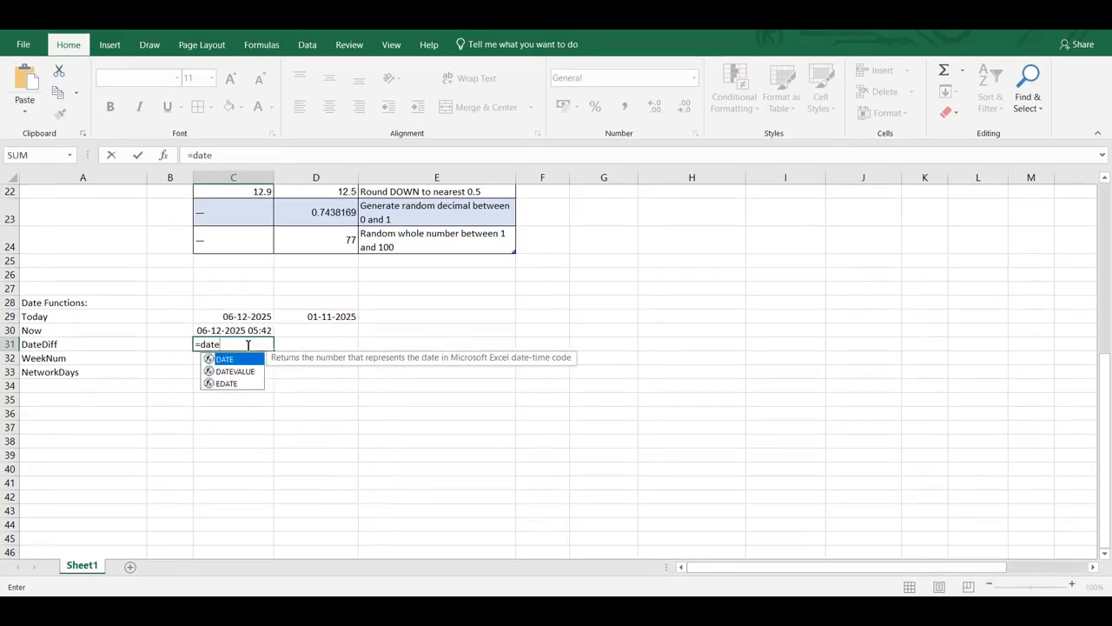
Enter =DATEDIF(D29,C29,"D") in C31 to calculate the days from the earlier date to today
{"action": "type", "text": "dif("}
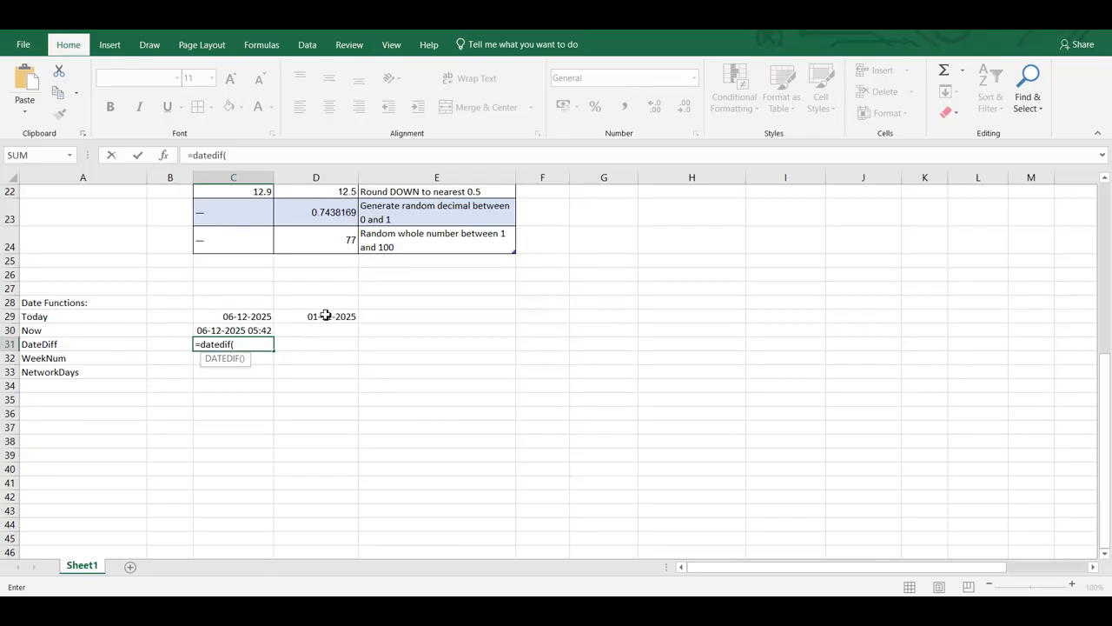
{"action": "left_click", "coordinate": [325, 316]}
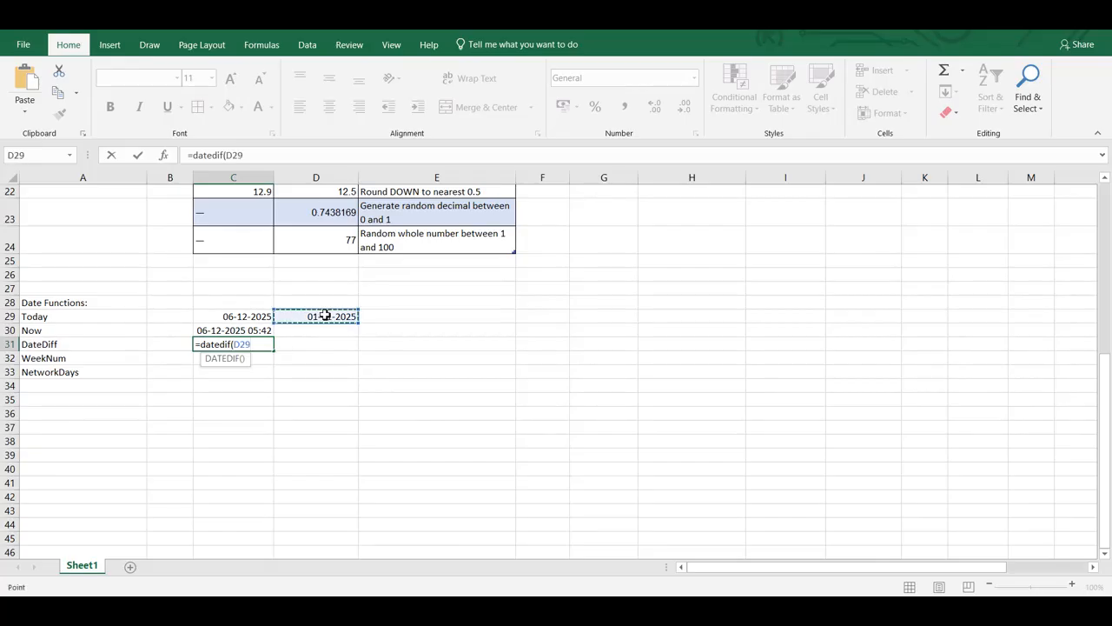
{"action": "type", "text": ","}
{"action": "left_click", "coordinate": [259, 321]}
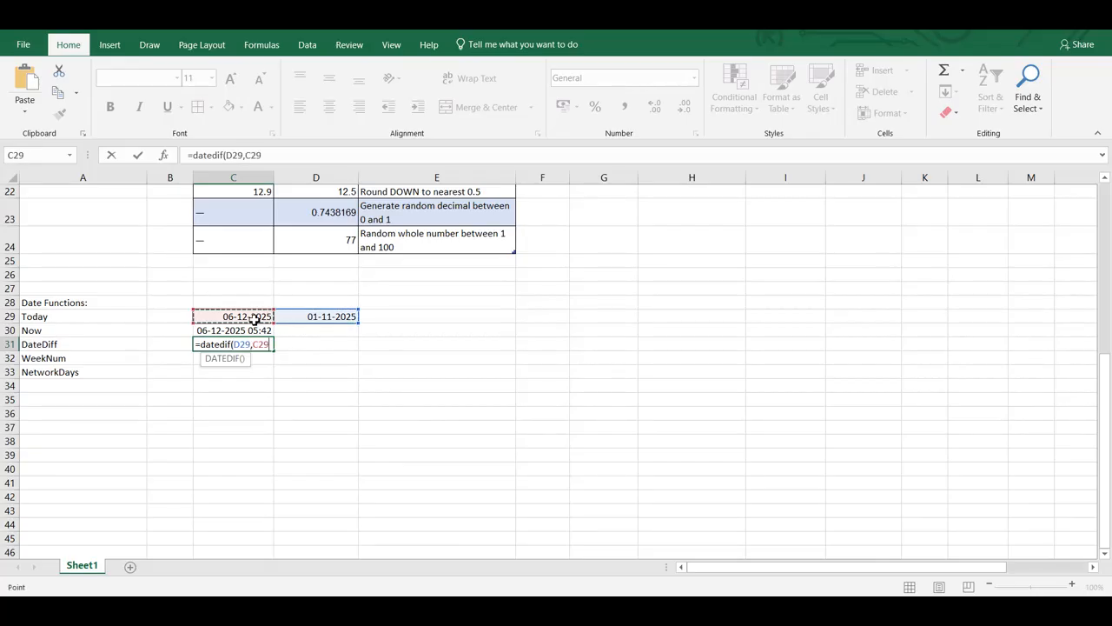
{"action": "type", "text": ",\"D\")"}
{"action": "key", "text": "Return"}
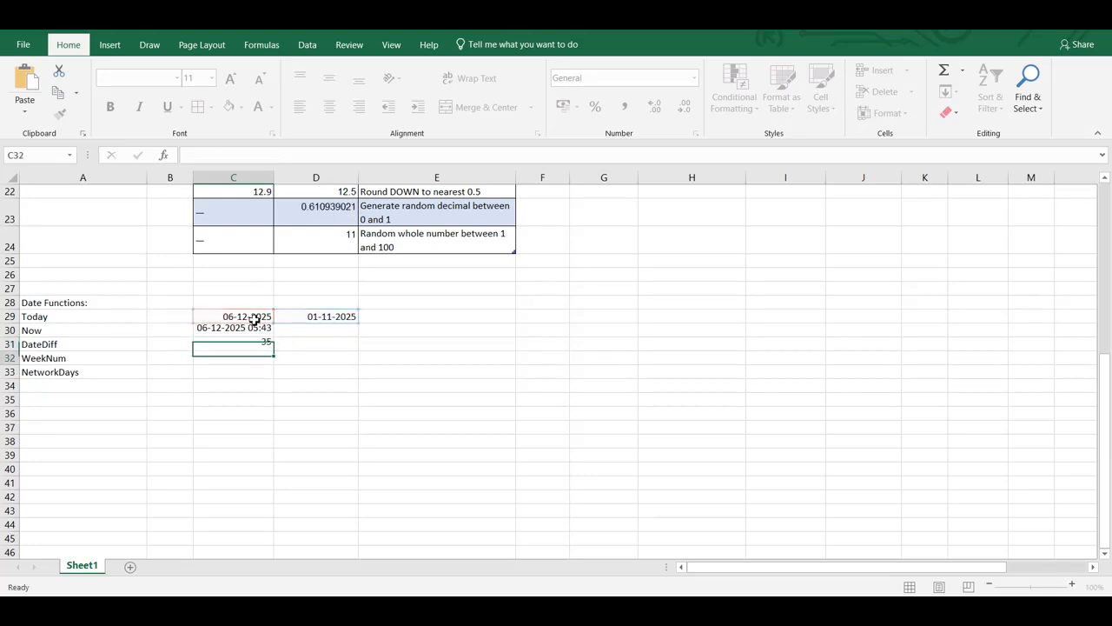
Change the unit of the DATEDIF formula in C31 to "M" for months
{"action": "left_click", "coordinate": [260, 347]}
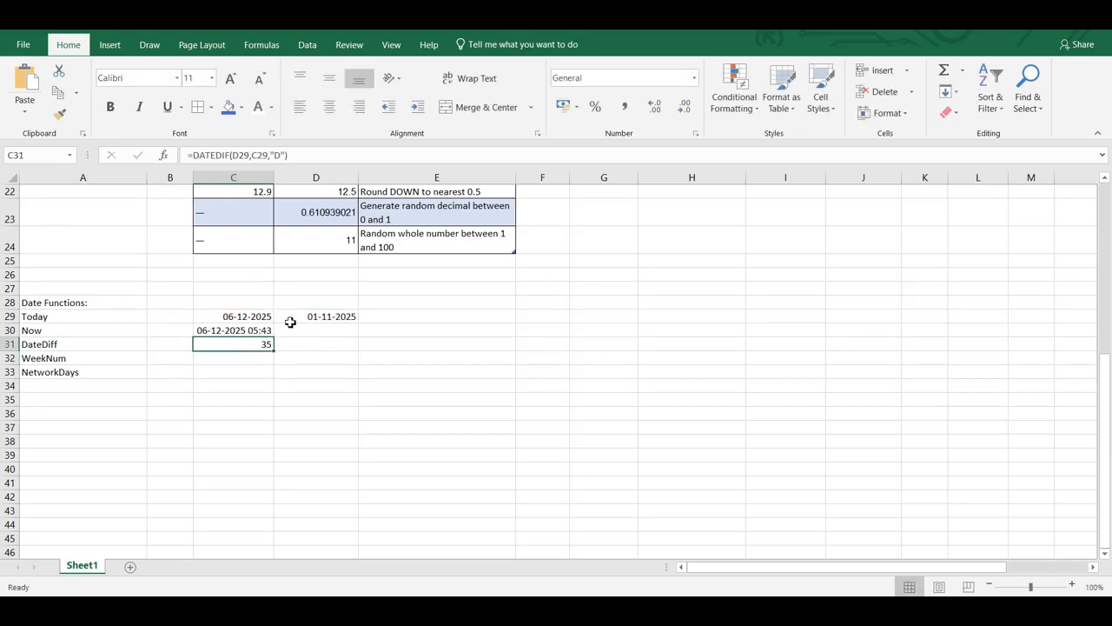
{"action": "double_click", "coordinate": [248, 347]}
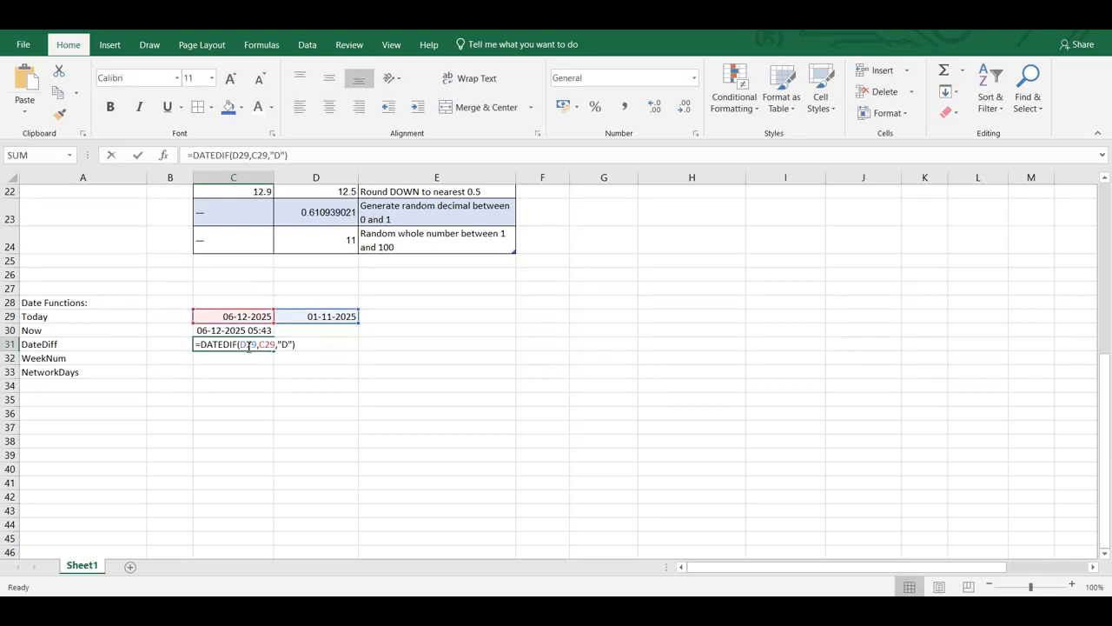
{"action": "key", "text": "BackSpace"}
{"action": "type", "text": "M"}
{"action": "key", "text": "Return"}
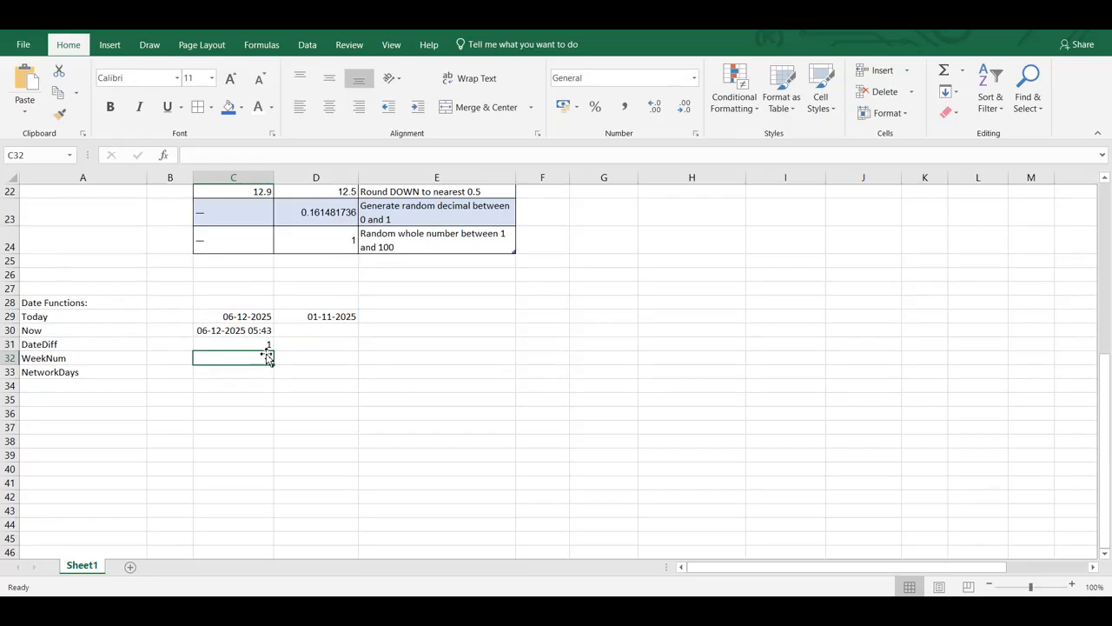
Switch the DATEDIF unit in C31 to "Y" for years, and restore it to "D"
{"action": "left_click", "coordinate": [262, 345]}
{"action": "double_click", "coordinate": [262, 345]}
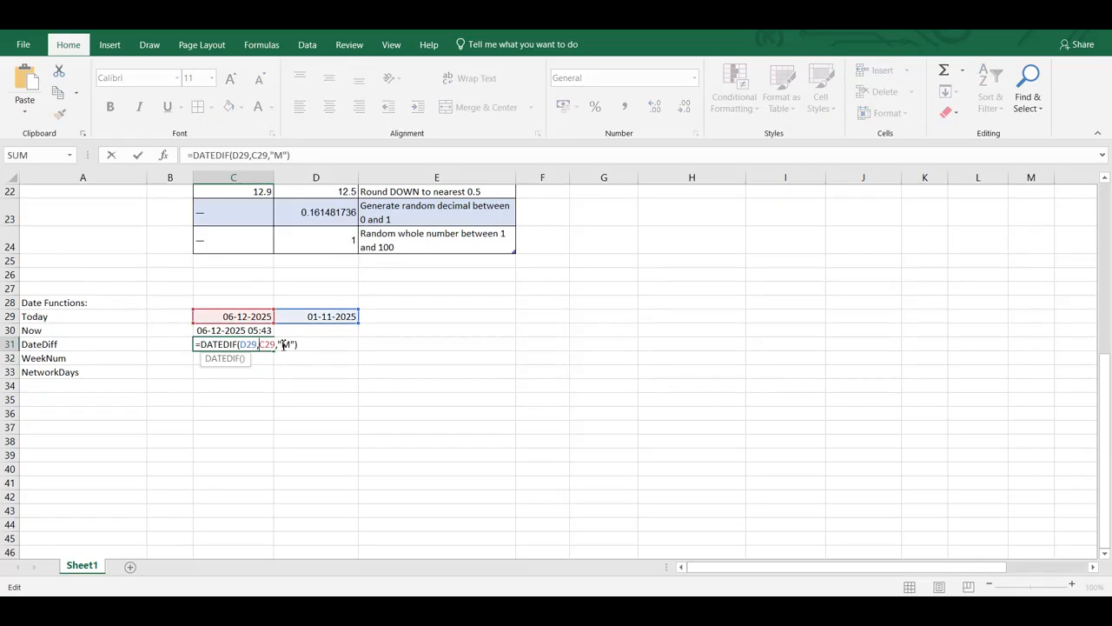
{"action": "left_click", "coordinate": [288, 345]}
{"action": "key", "text": "BackSpace"}
{"action": "type", "text": "Y"}
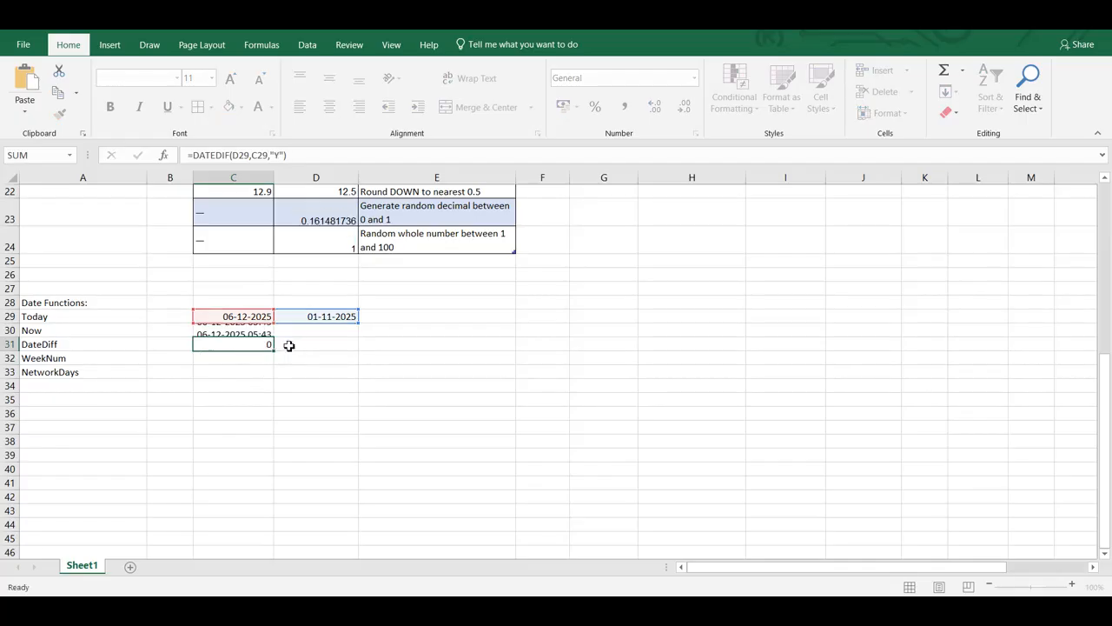
{"action": "key", "text": "Return"}
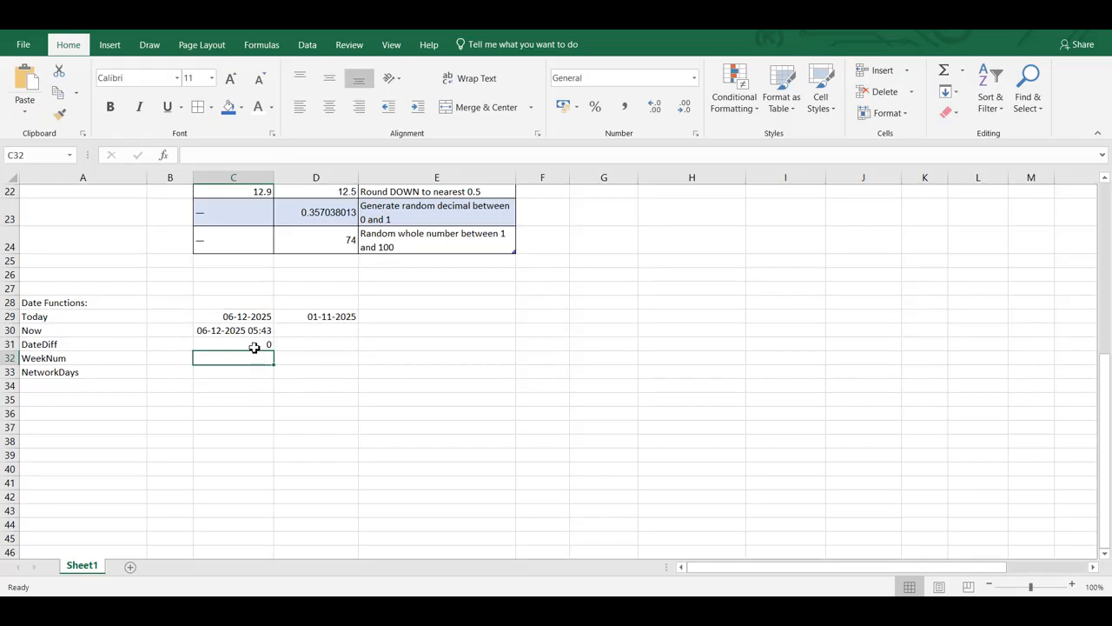
{"action": "left_click", "coordinate": [254, 347]}
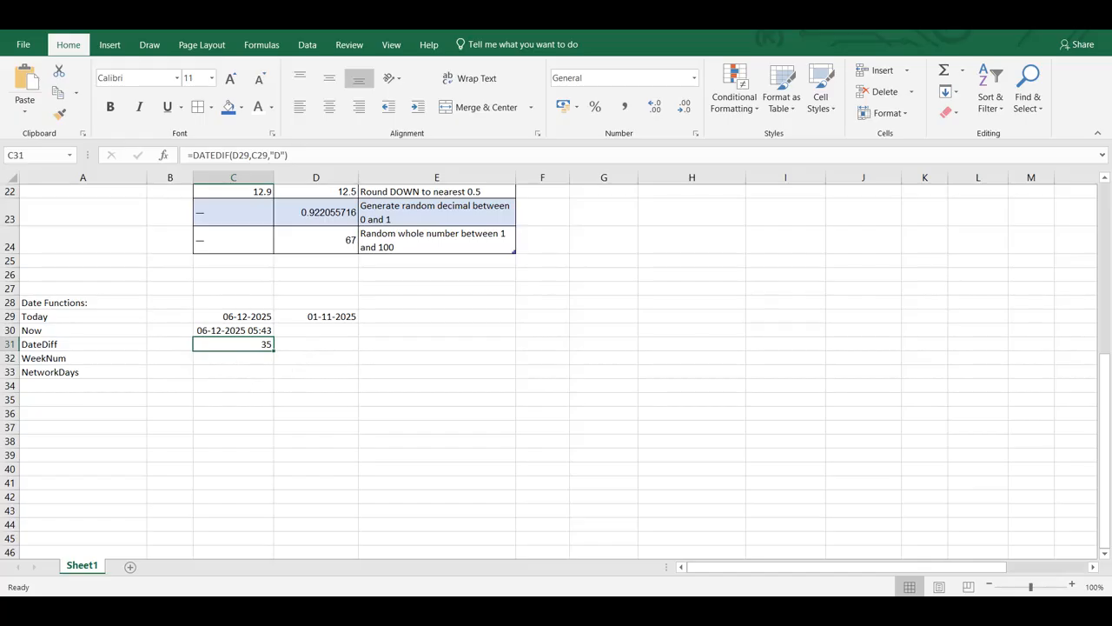
Enter =WEEKNUM(C29) in C32 to return the week number of today's date
{"action": "left_click", "coordinate": [244, 358]}
{"action": "type", "text": "=weekn"}
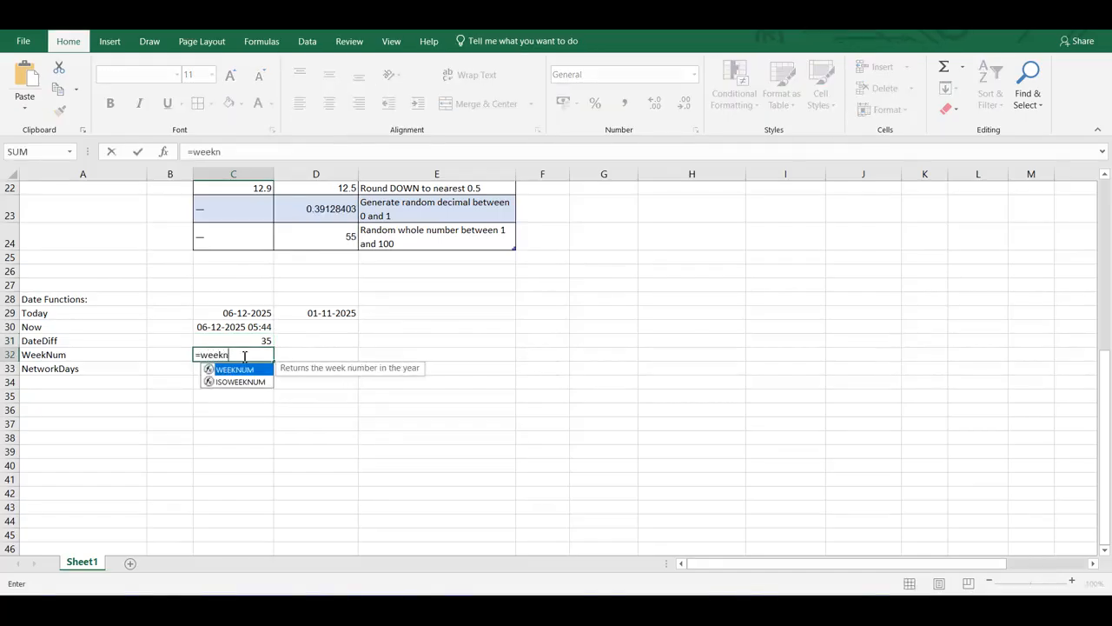
{"action": "key", "text": "Tab"}
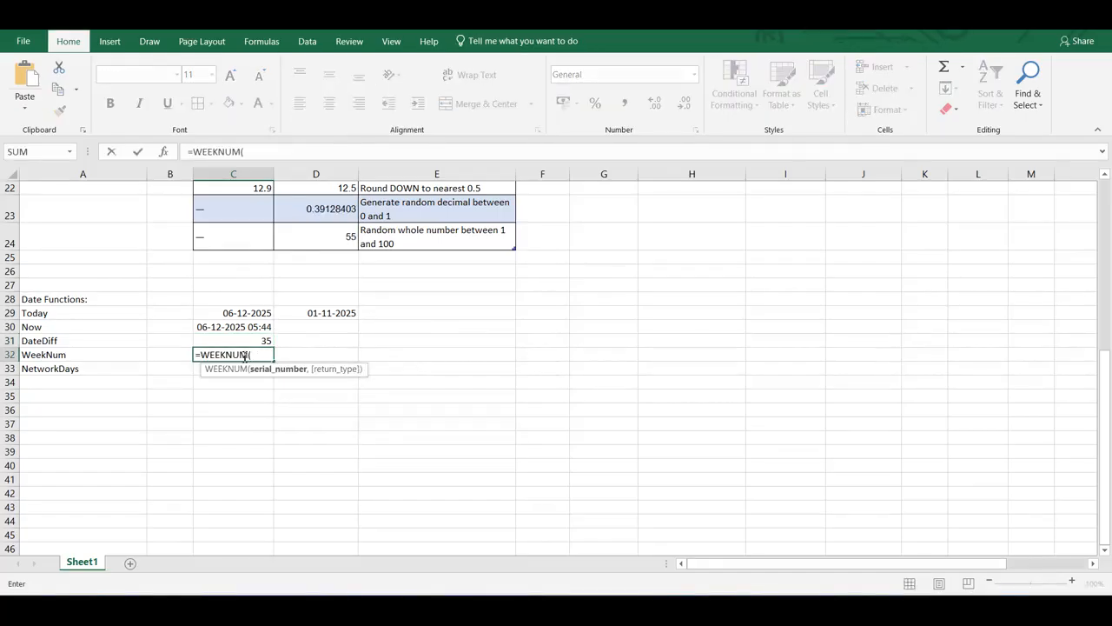
{"action": "left_click", "coordinate": [261, 315]}
{"action": "type", "text": ")"}
{"action": "key", "text": "Return"}
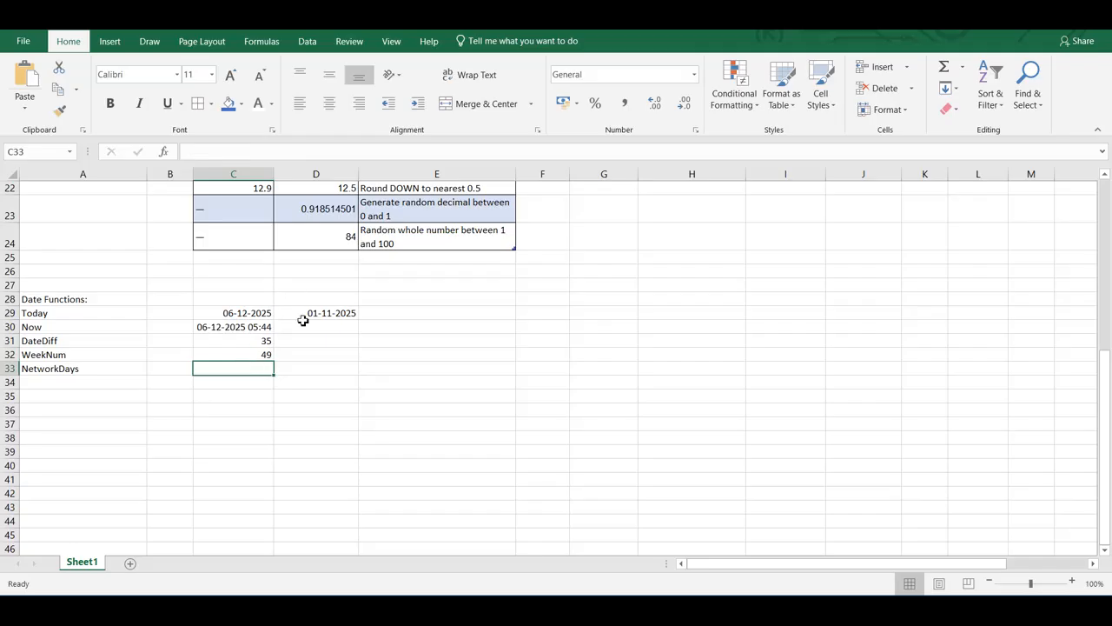
Enter =WEEKNUM(D29) in D32 to return the week number of the earlier date
{"action": "left_click", "coordinate": [320, 354]}
{"action": "type", "text": "=week"}
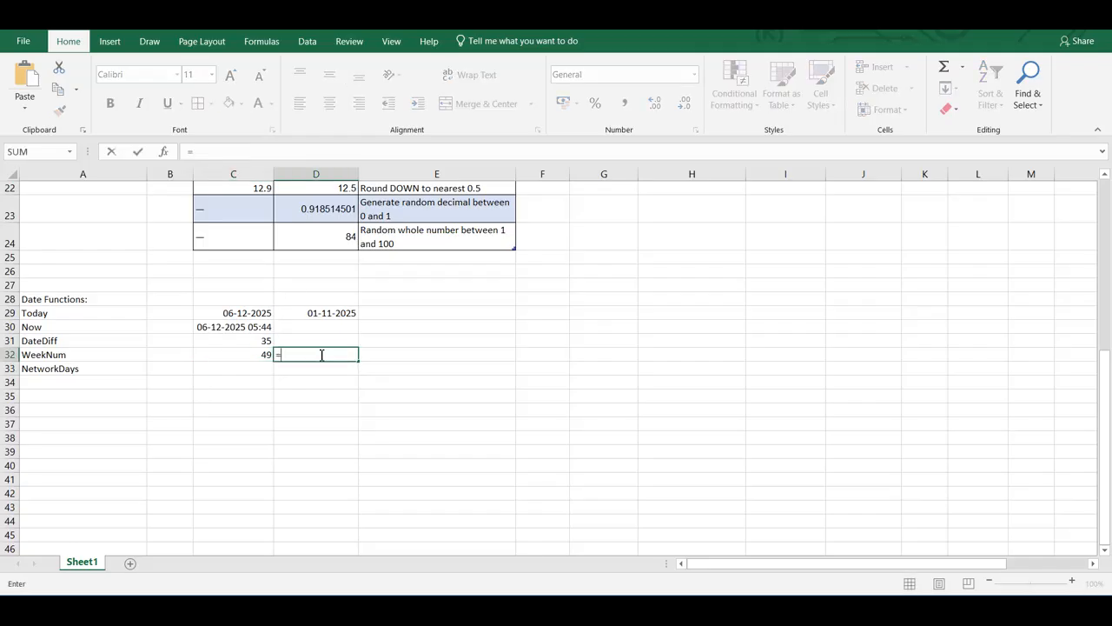
{"action": "key", "text": "Down"}
{"action": "key", "text": "Tab"}
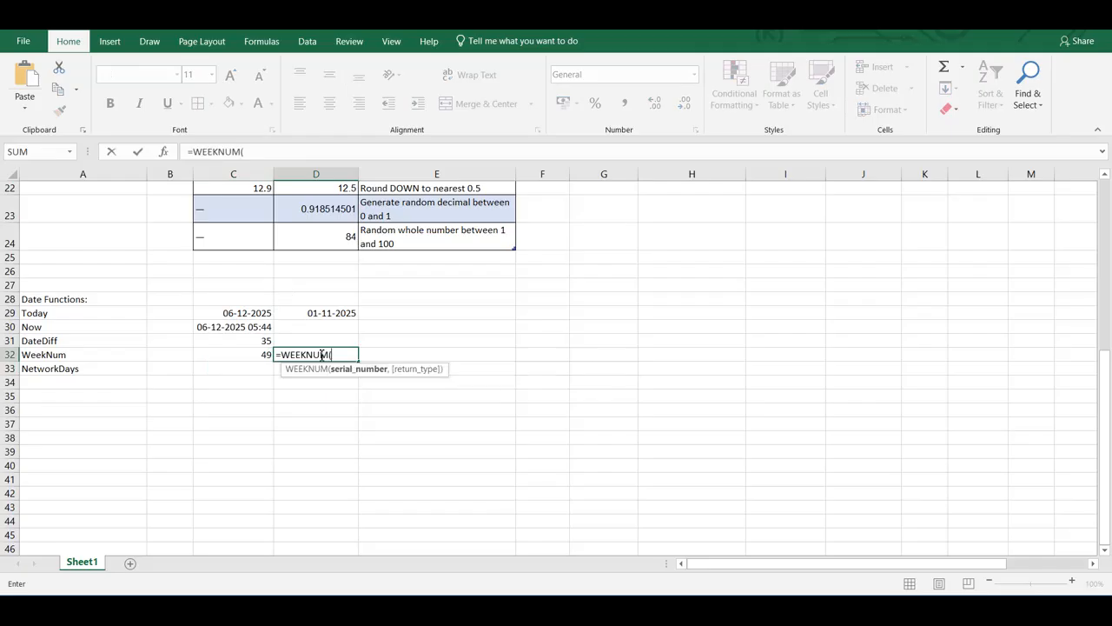
{"action": "left_click", "coordinate": [338, 311]}
{"action": "key", "text": "ctrl+Return"}
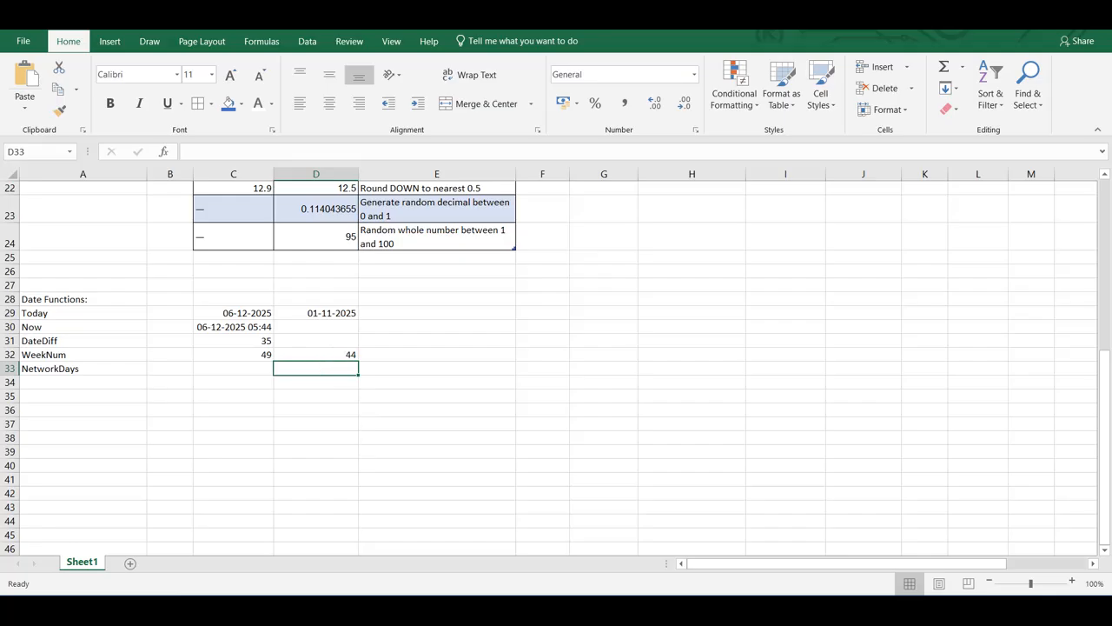
Enter =NETWORKDAYS(D29,C29) in C33 to count the working days between the two dates, and reselect that cell
{"action": "left_click", "coordinate": [241, 368]}
{"action": "type", "text": "=nt"}
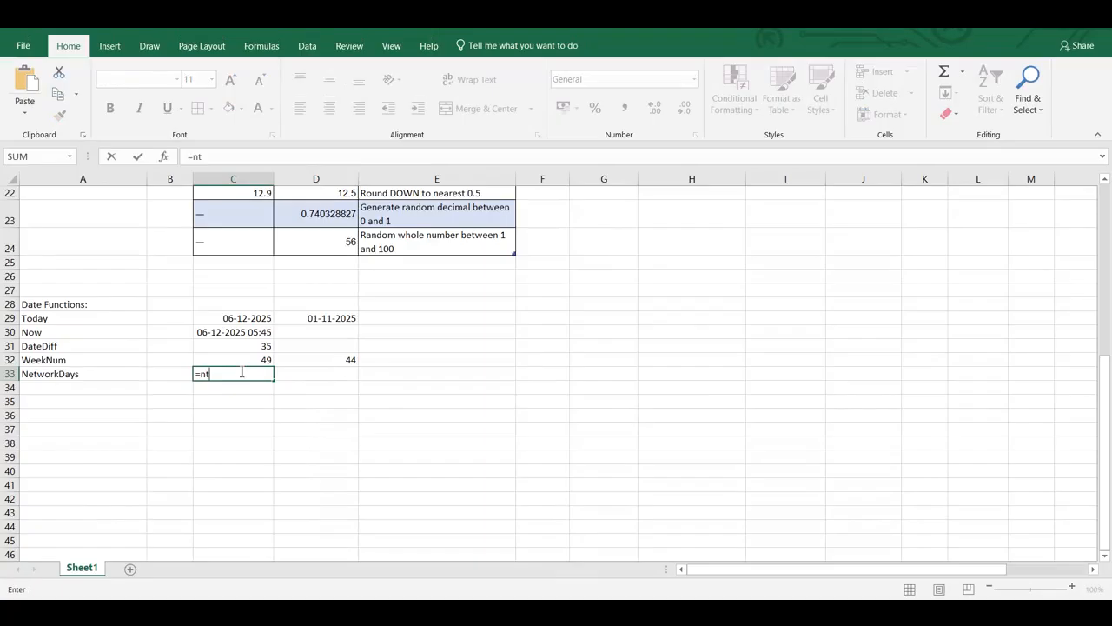
{"action": "key", "text": "BackSpace"}
{"action": "type", "text": "etw"}
{"action": "key", "text": "Tab"}
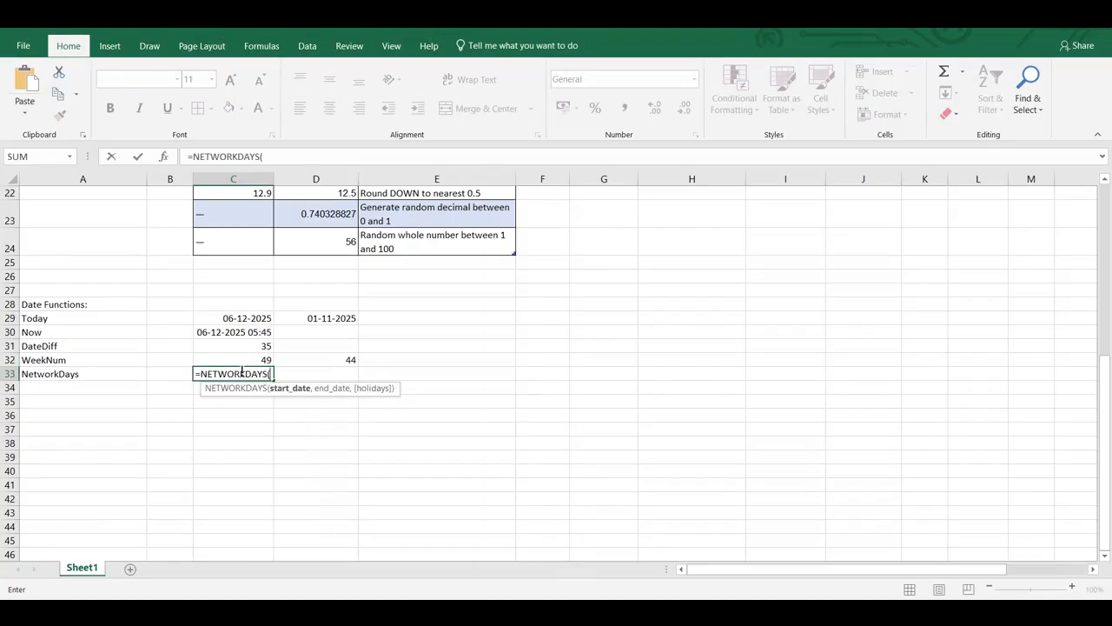
{"action": "left_click", "coordinate": [296, 320]}
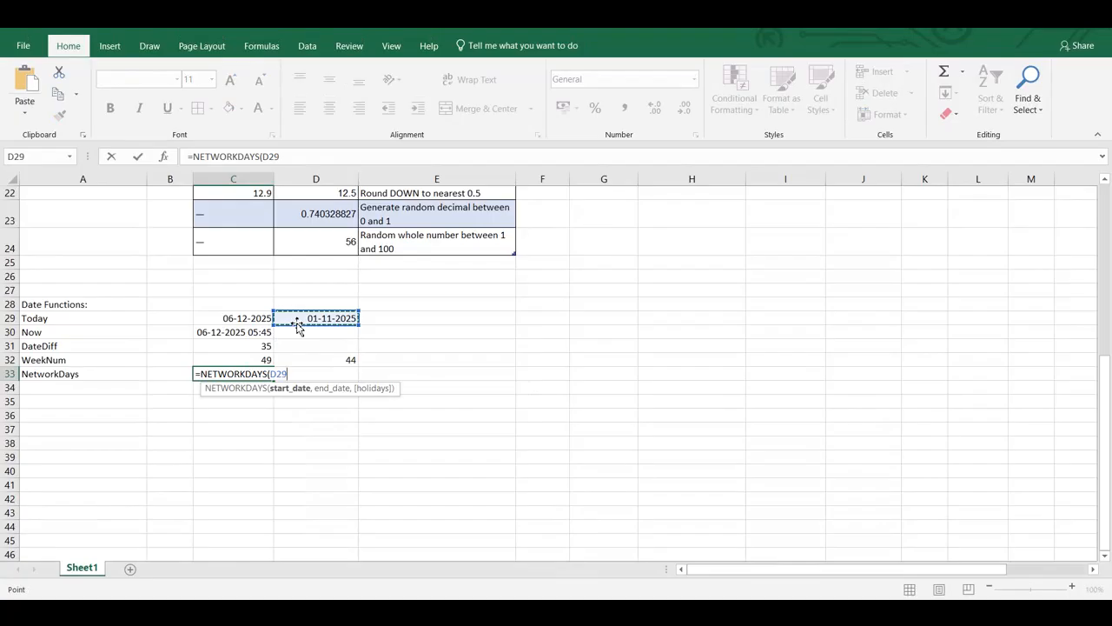
{"action": "type", "text": ","}
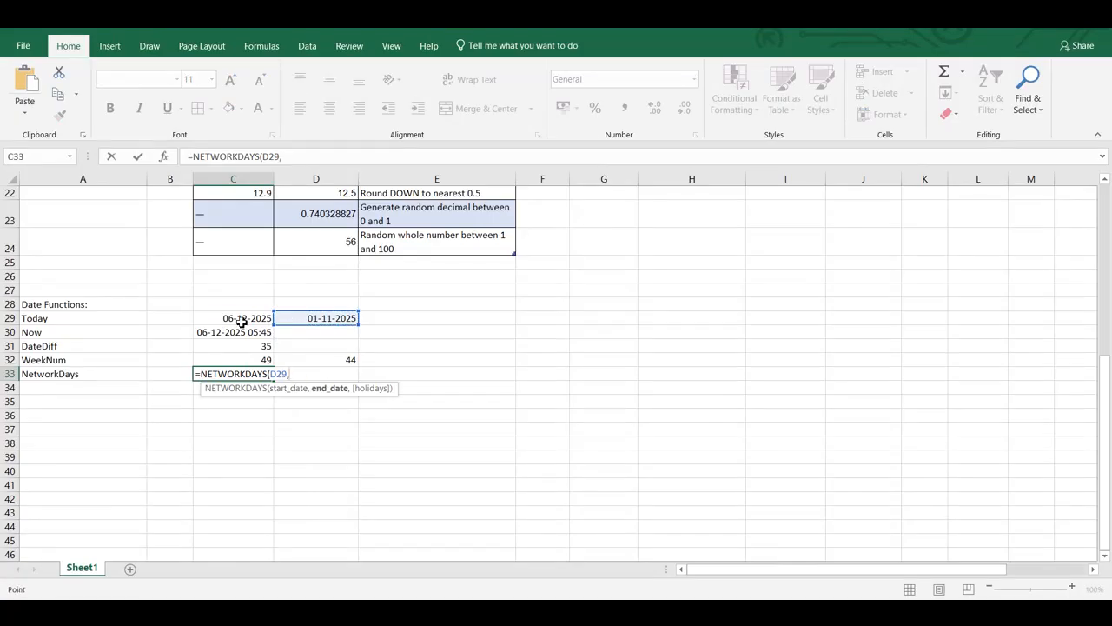
{"action": "left_click", "coordinate": [242, 320]}
{"action": "key", "text": "Return"}
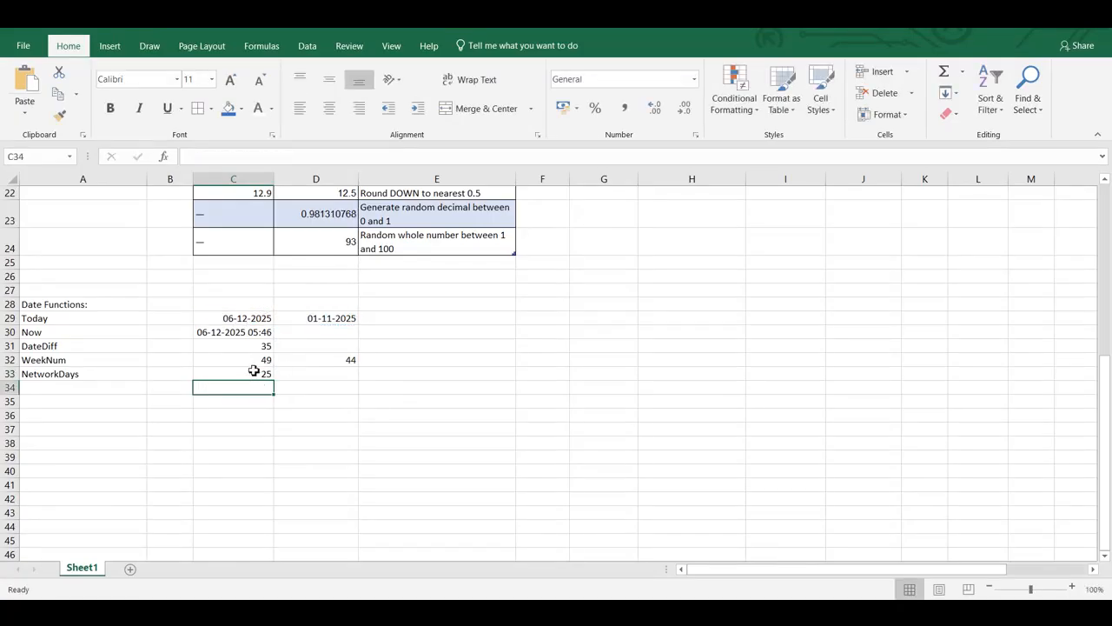
{"action": "left_click", "coordinate": [255, 374]}
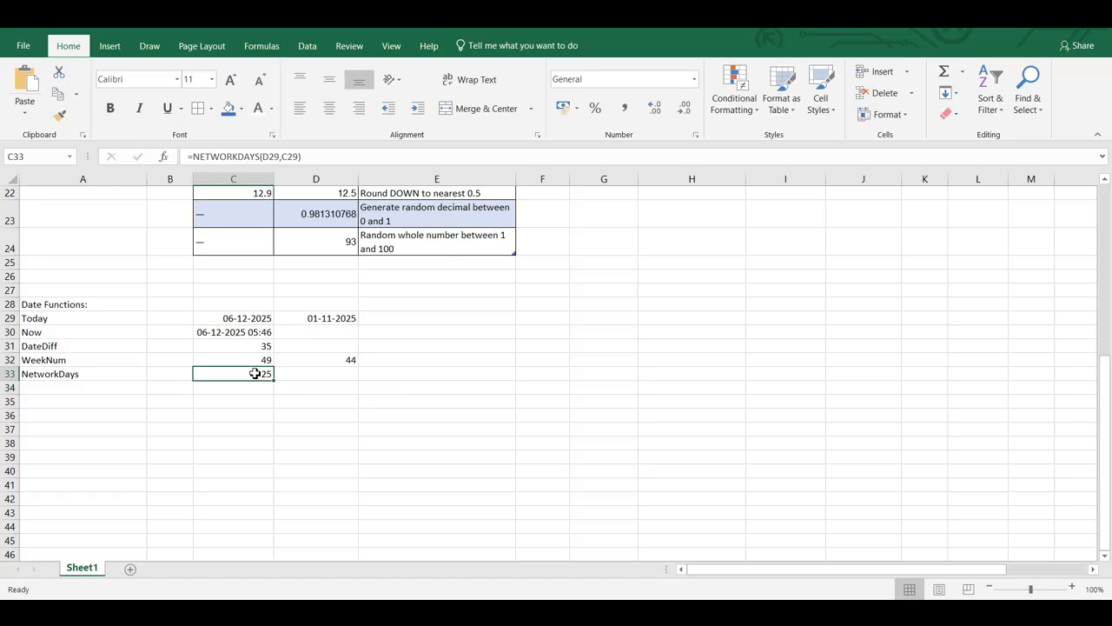
Review the date functions, including the DATEDIF formula in C31, and the number and text function sections above them
{"action": "left_click", "coordinate": [72, 364]}
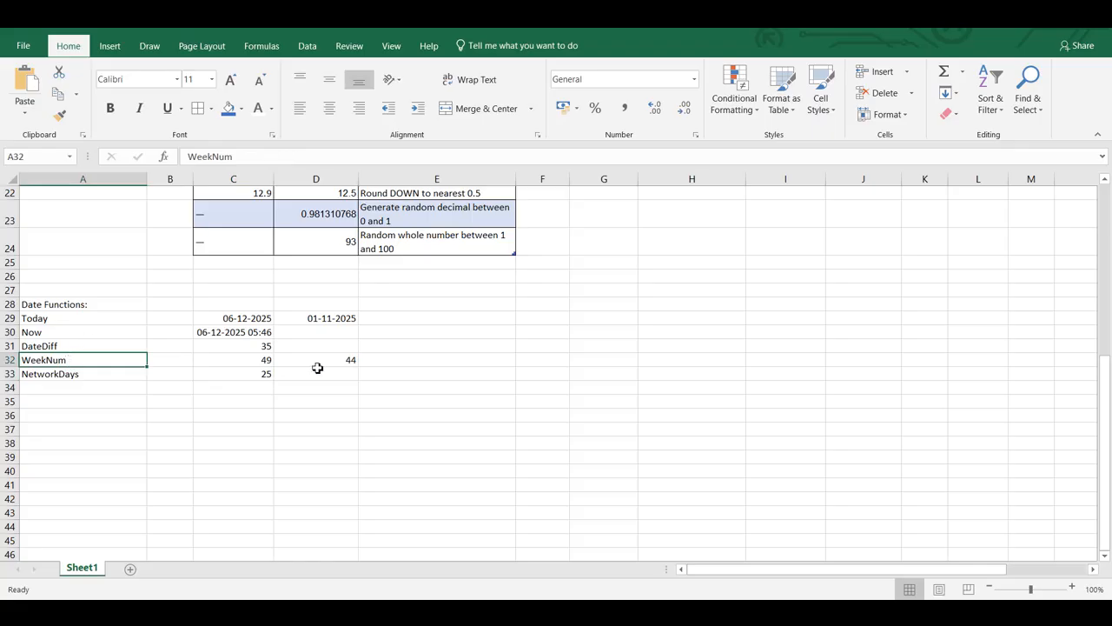
{"action": "left_click", "coordinate": [249, 349]}
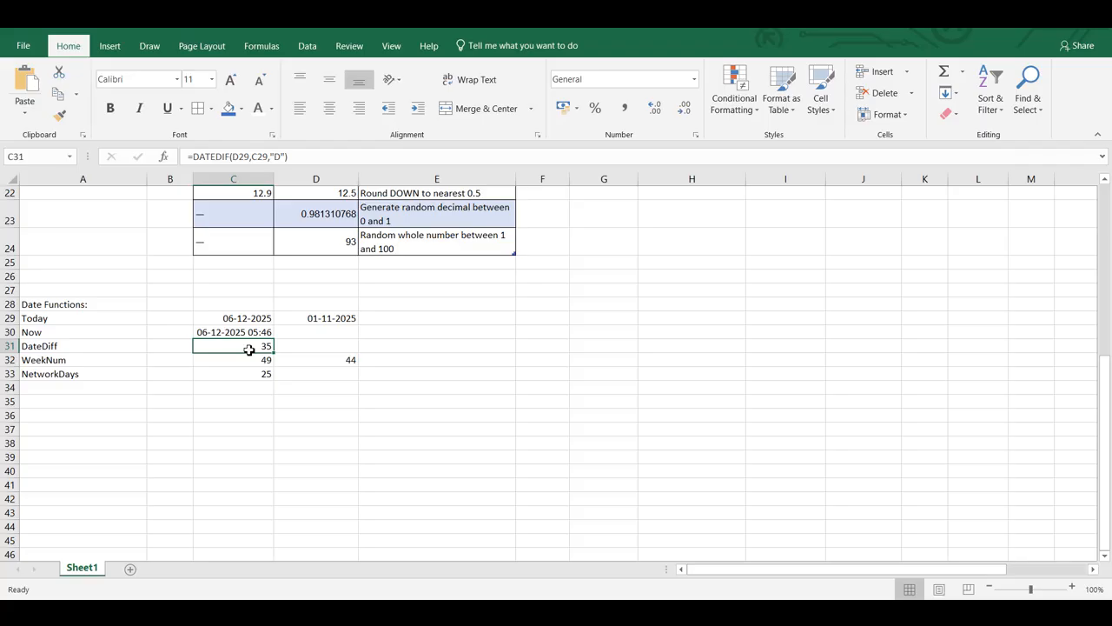
{"action": "scroll", "coordinate": [250, 350], "scroll_direction": "up", "scroll_amount": 1}
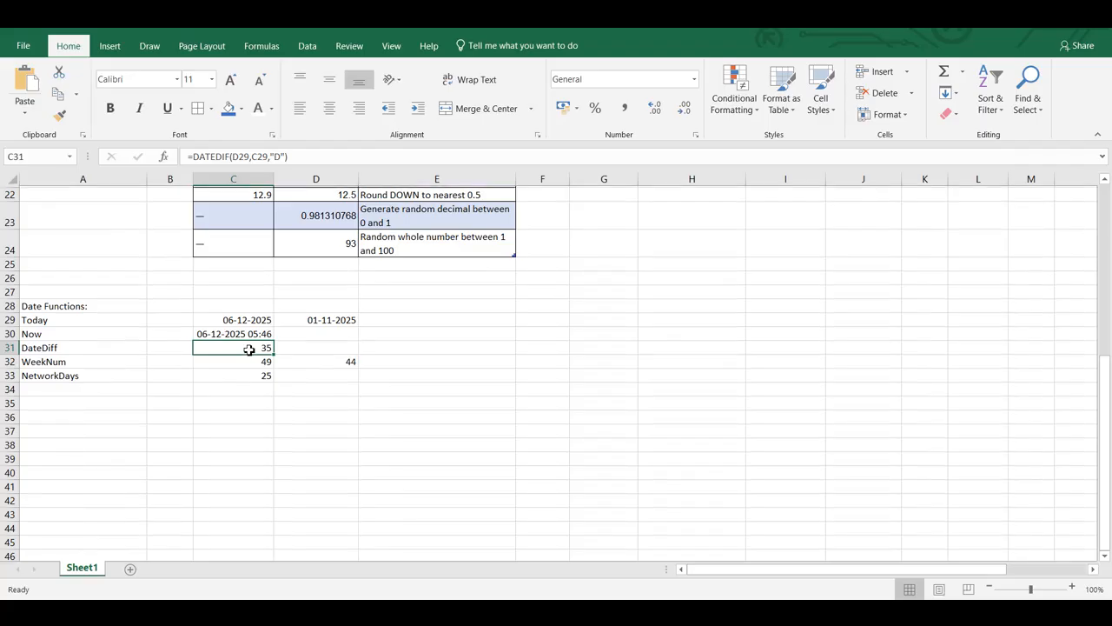
{"action": "scroll", "coordinate": [249, 350], "scroll_direction": "up", "scroll_amount": 1}
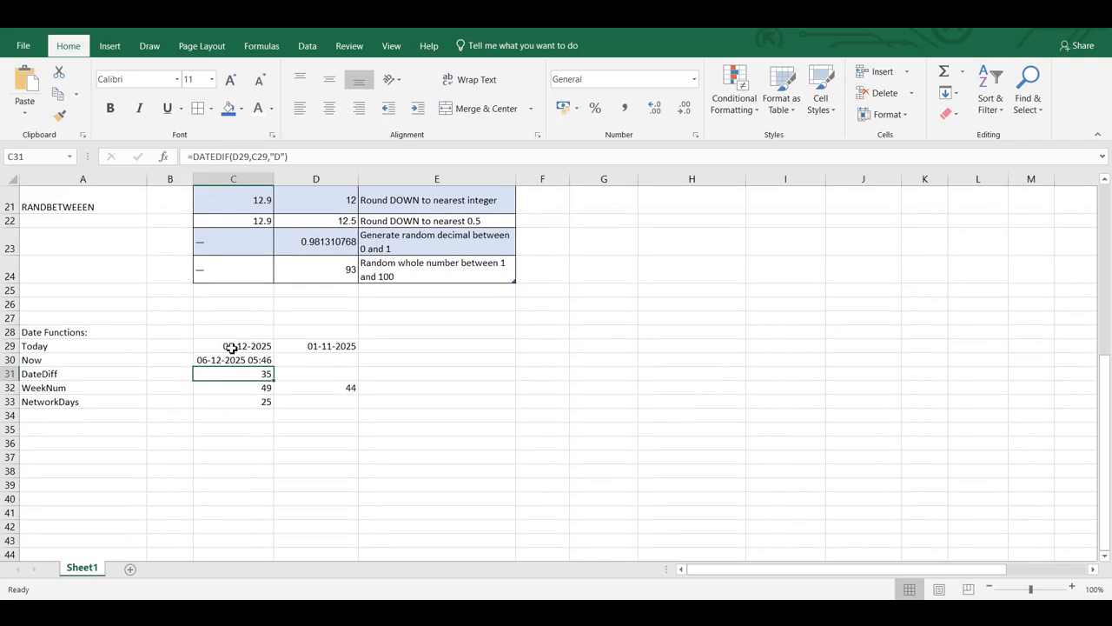
{"action": "scroll", "coordinate": [232, 348], "scroll_direction": "up", "scroll_amount": 3}
{"action": "scroll", "coordinate": [232, 347], "scroll_direction": "down", "scroll_amount": 1}
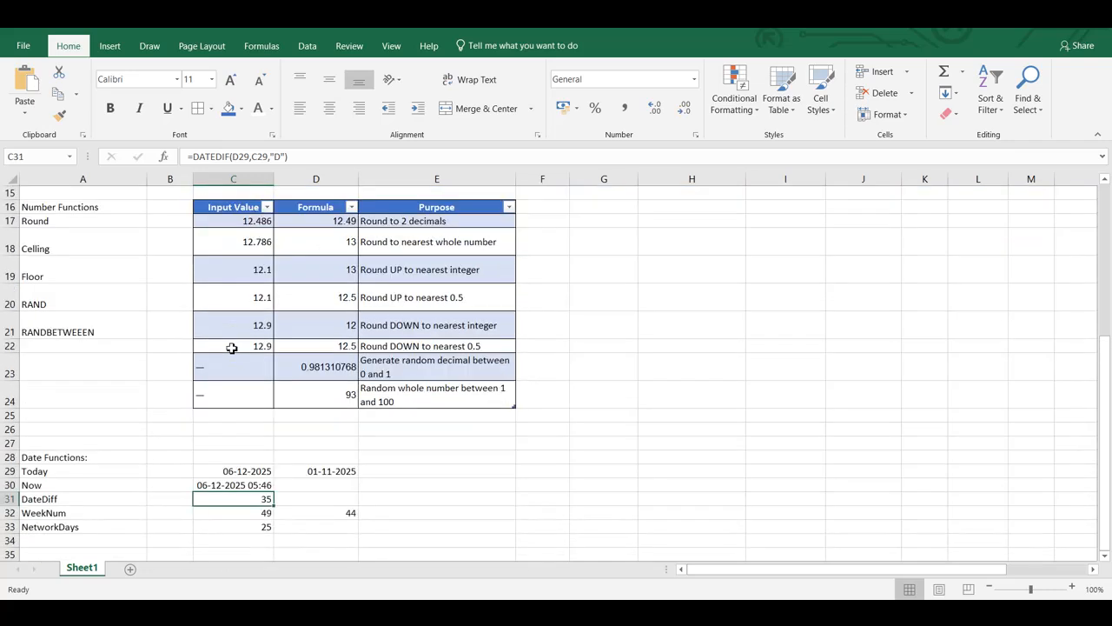
{"action": "scroll", "coordinate": [232, 347], "scroll_direction": "up", "scroll_amount": 1}
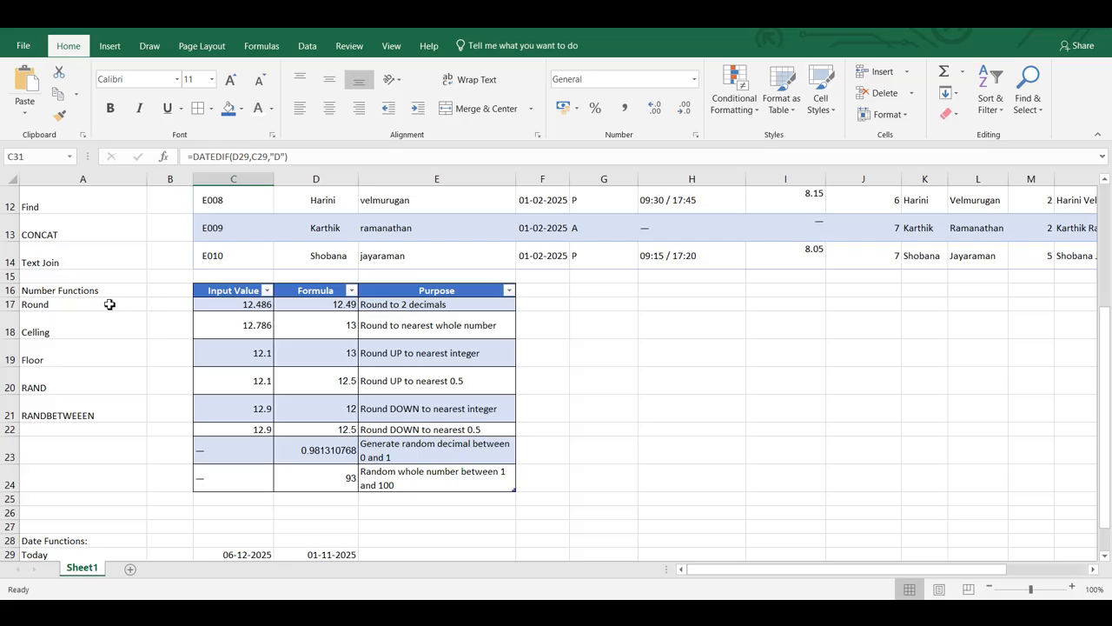
{"action": "scroll", "coordinate": [109, 304], "scroll_direction": "up", "scroll_amount": 4}
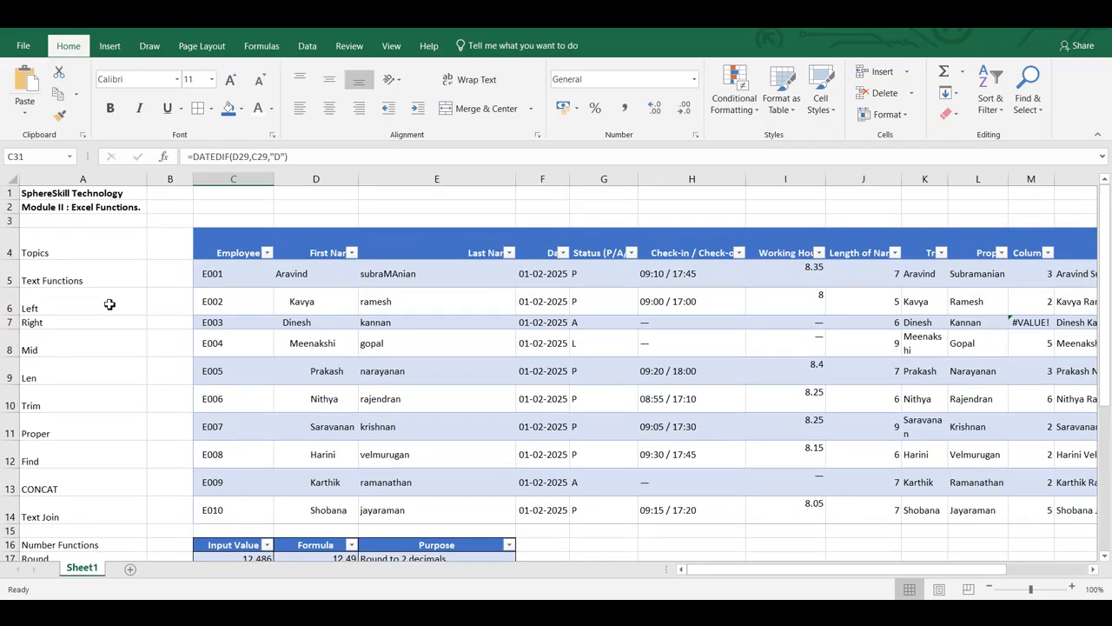
{"action": "scroll", "coordinate": [109, 305], "scroll_direction": "down", "scroll_amount": 2}
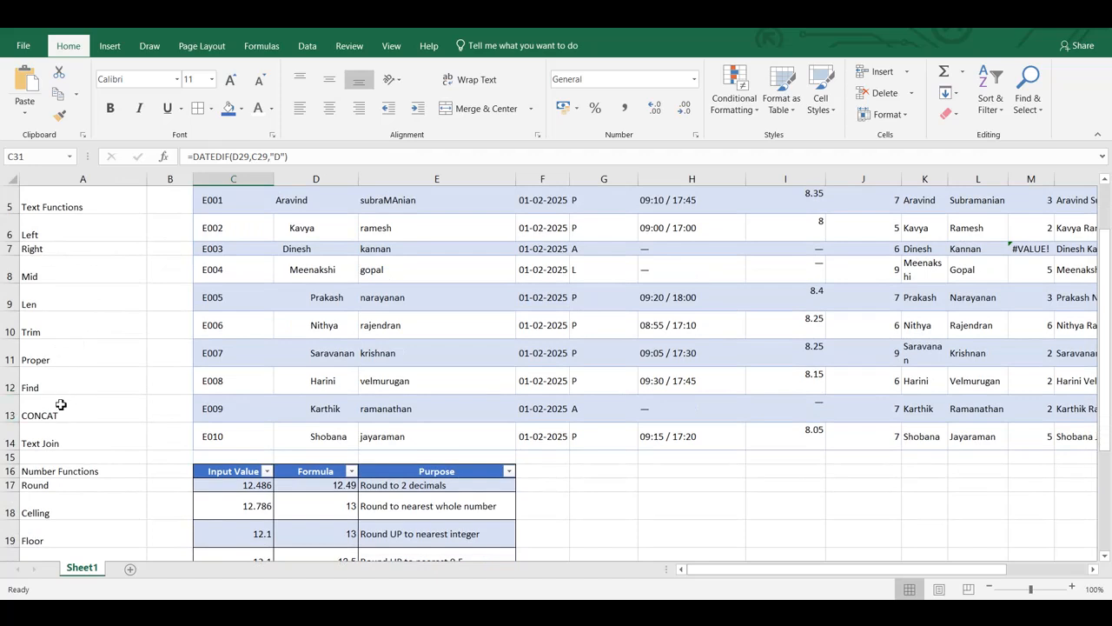
{"action": "scroll", "coordinate": [132, 409], "scroll_direction": "up", "scroll_amount": 2}
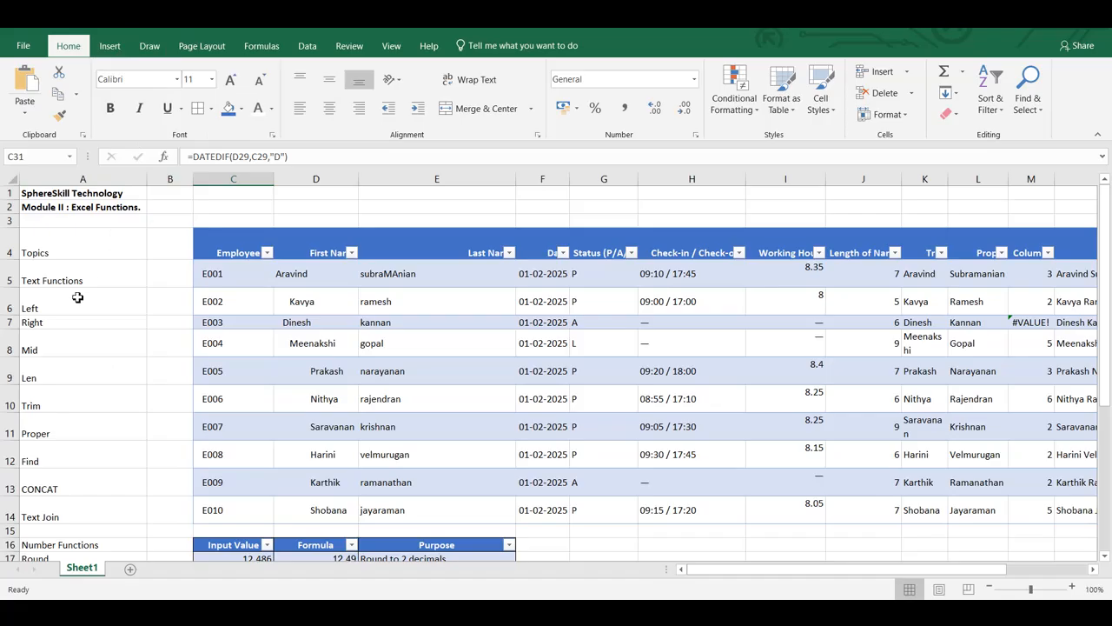
Show the access-key hints for the Insert commands and dismiss them
{"action": "key", "text": "alt"}
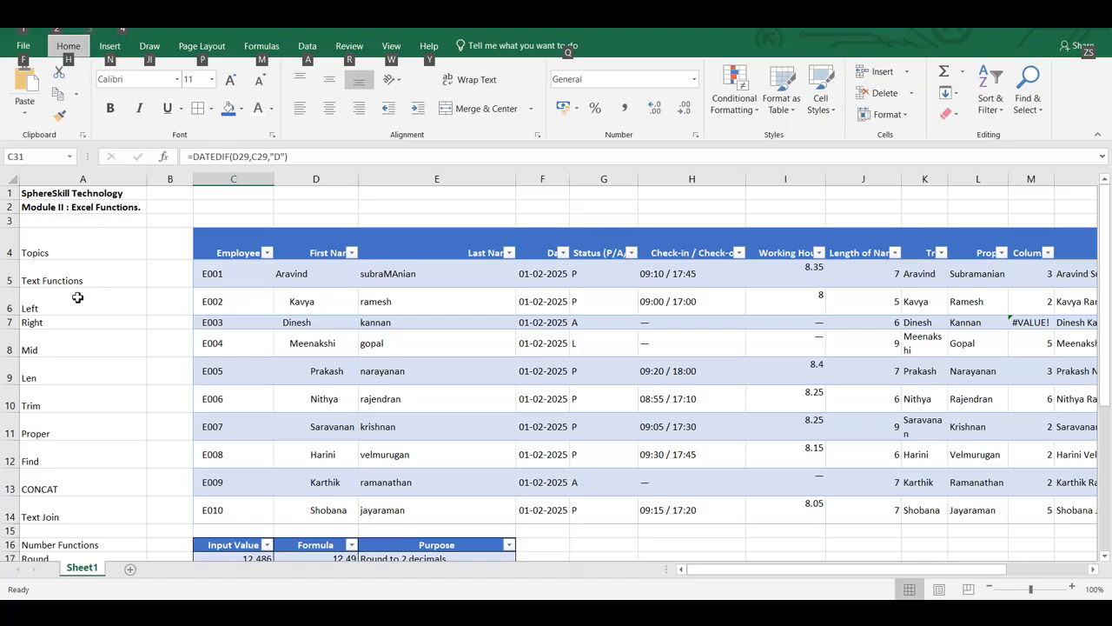
{"action": "key", "text": "n"}
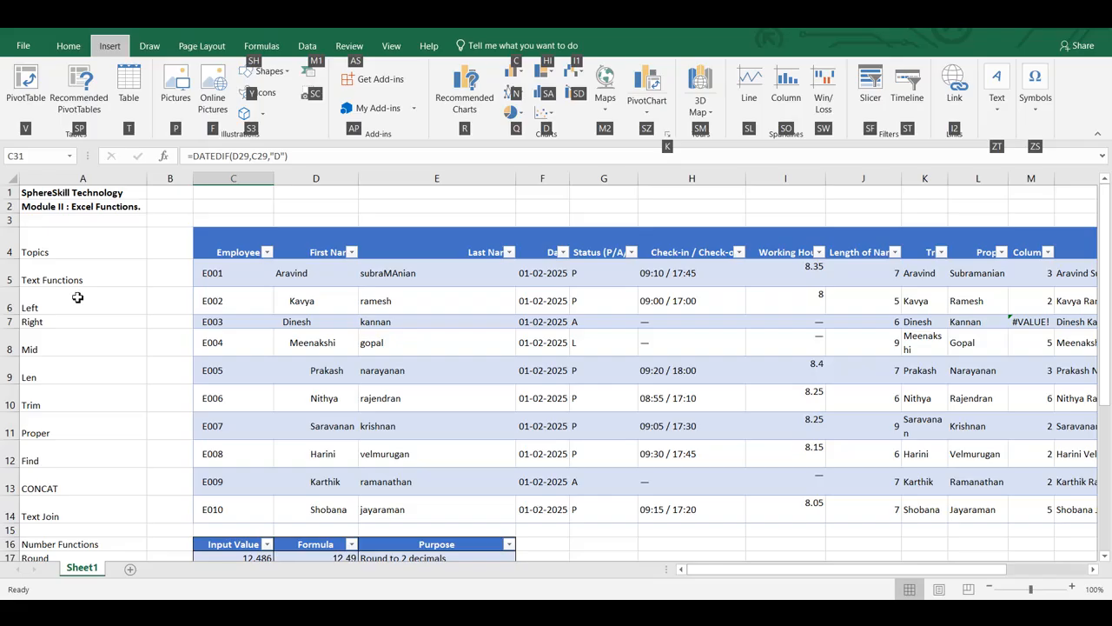
{"action": "key", "text": "Escape"}
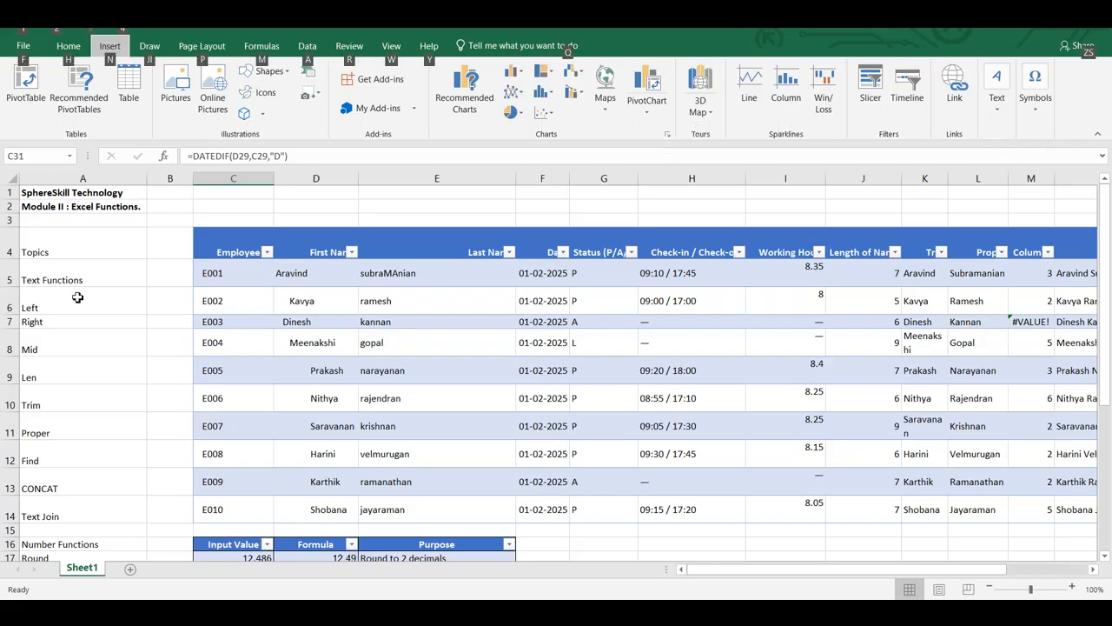
Move the selection cell by cell from C5 to the Topics column and back to the Employee ID header in C4
{"action": "left_click", "coordinate": [247, 287]}
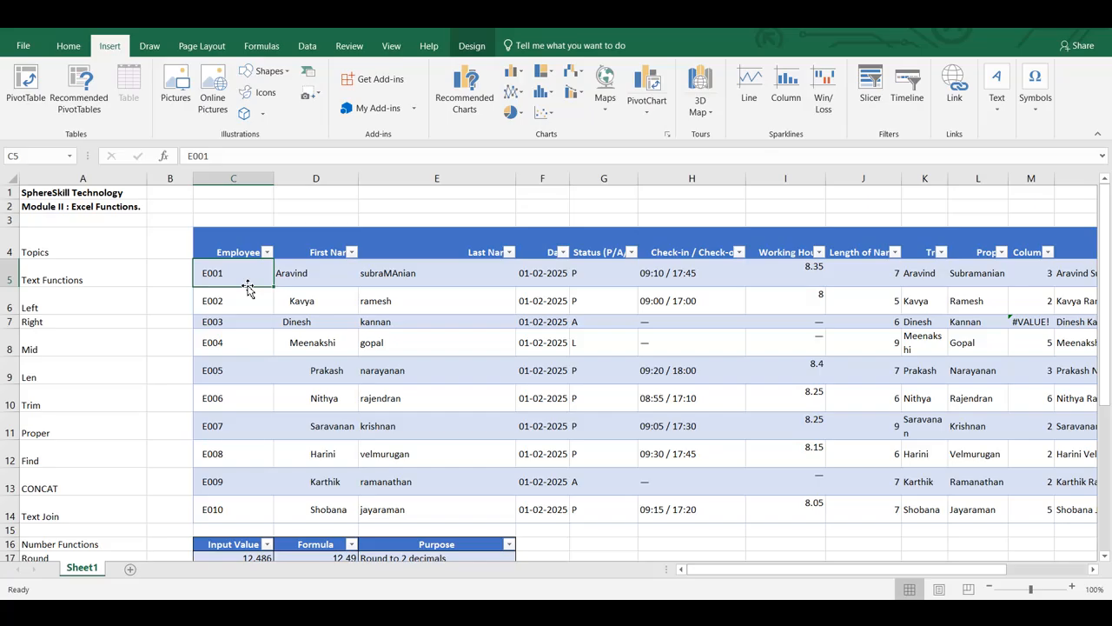
{"action": "key", "text": "Left"}
{"action": "key", "text": "Left"}
{"action": "key", "text": "Up"}
{"action": "key", "text": "Up"}
{"action": "key", "text": "Up"}
{"action": "key", "text": "Up"}
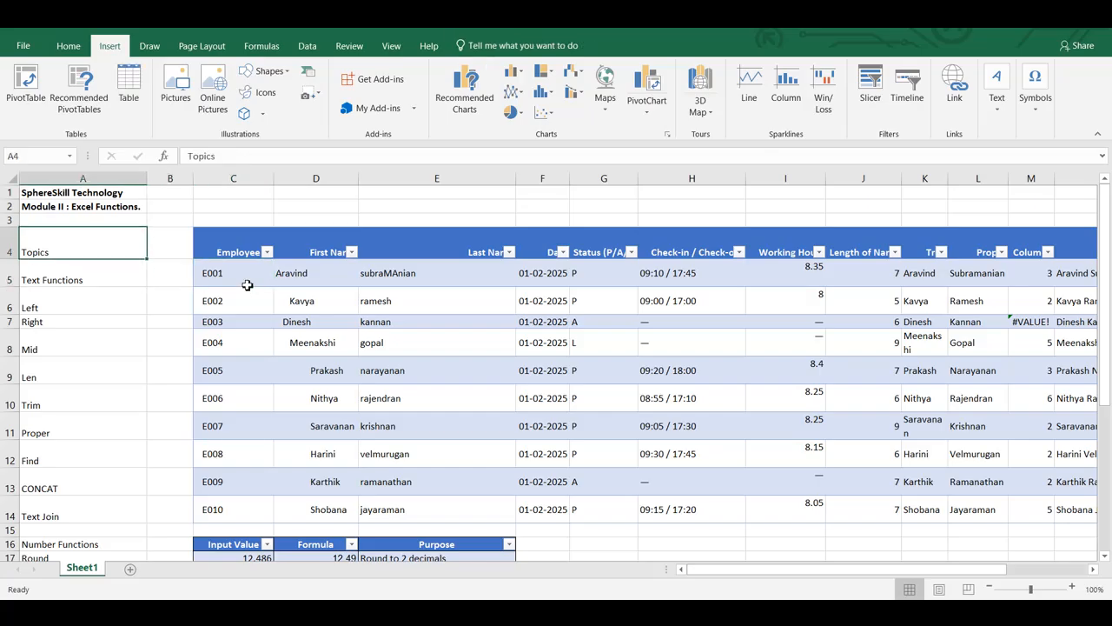
{"action": "key", "text": "Down"}
{"action": "key", "text": "Down"}
{"action": "key", "text": "Down"}
{"action": "key", "text": "Down"}
{"action": "key", "text": "Down"}
{"action": "key", "text": "Right"}
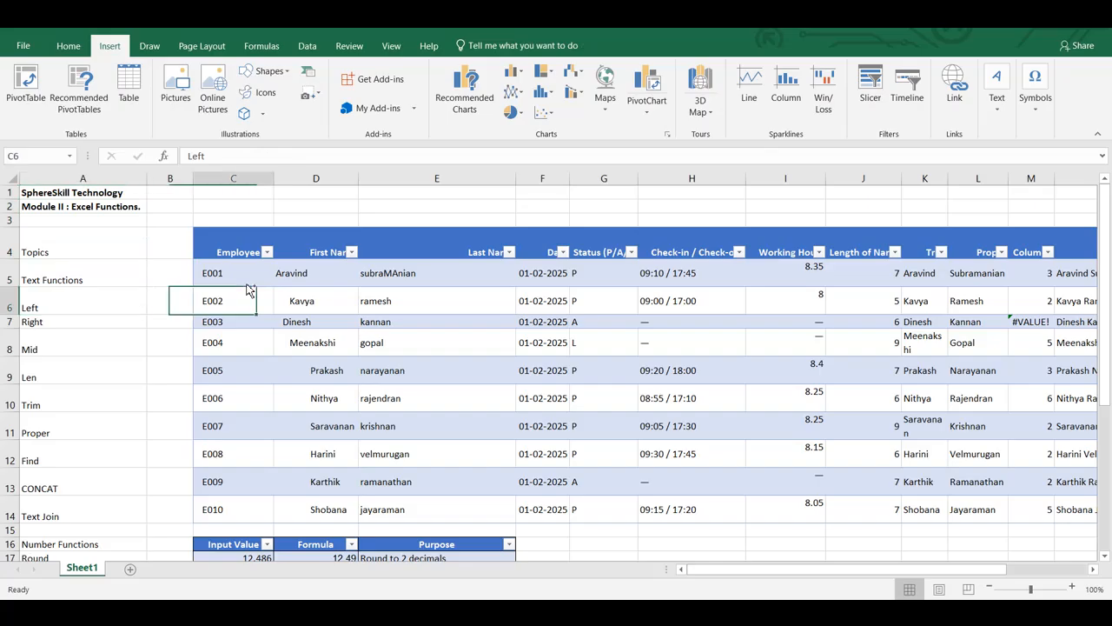
{"action": "key", "text": "Right"}
{"action": "key", "text": "Up"}
{"action": "key", "text": "Up"}
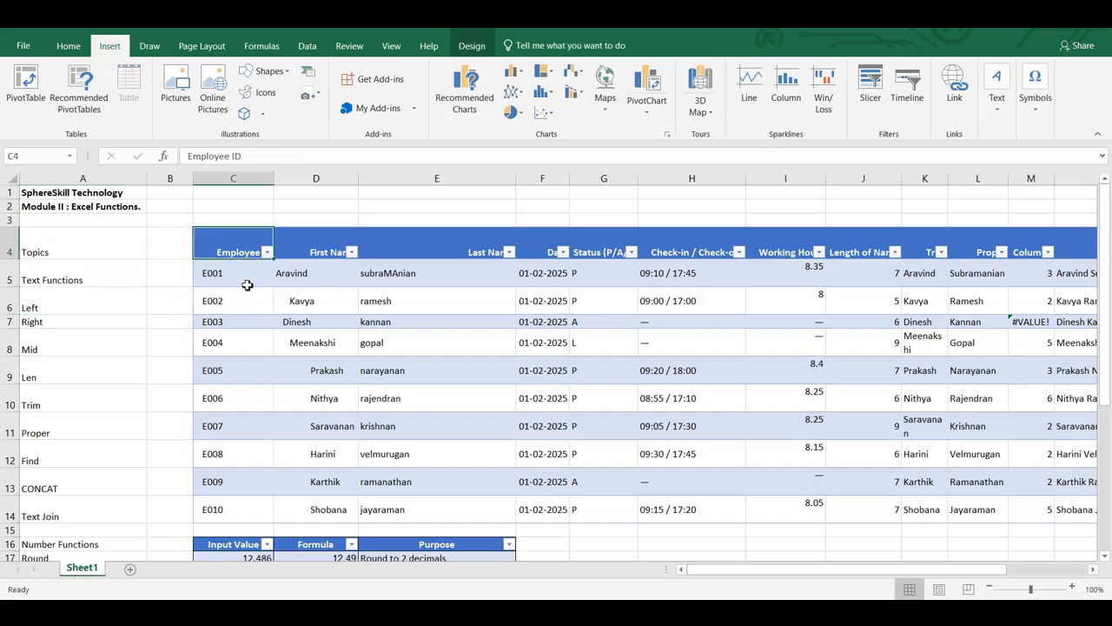
Jump between the data blocks of column A down past the NetworkDays row and back up to A1
{"action": "key", "text": "Left"}
{"action": "key", "text": "Left"}
{"action": "key", "text": "ctrl+Down"}
{"action": "key", "text": "ctrl+Down"}
{"action": "key", "text": "ctrl+Down"}
{"action": "key", "text": "ctrl+Down"}
{"action": "key", "text": "ctrl+Down"}
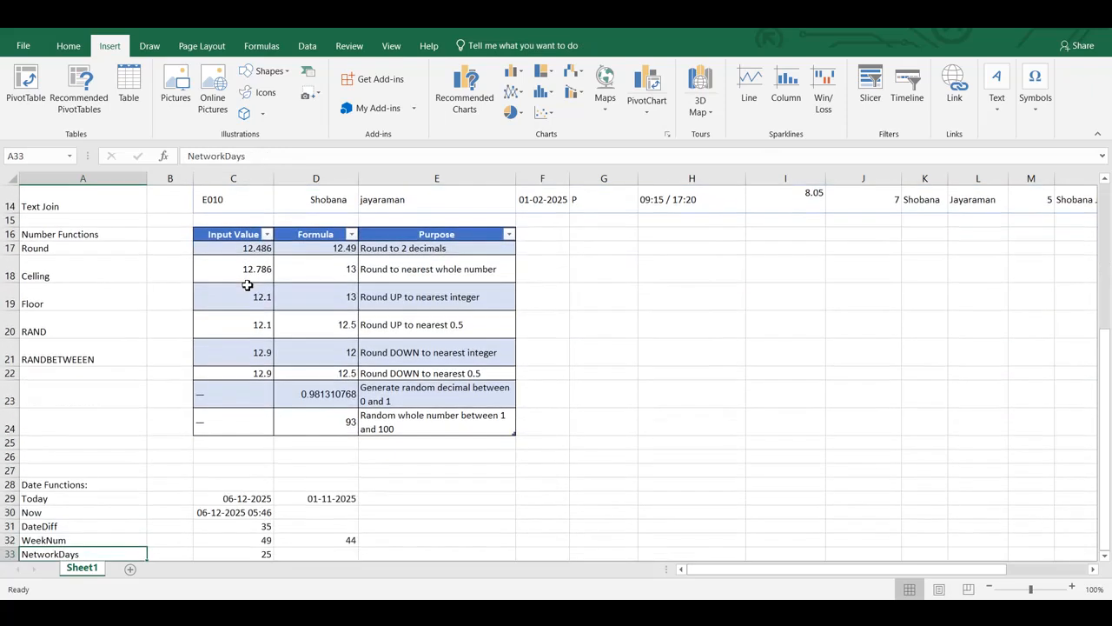
{"action": "key", "text": "ctrl+Down"}
{"action": "key", "text": "ctrl+Up"}
{"action": "key", "text": "ctrl+Up"}
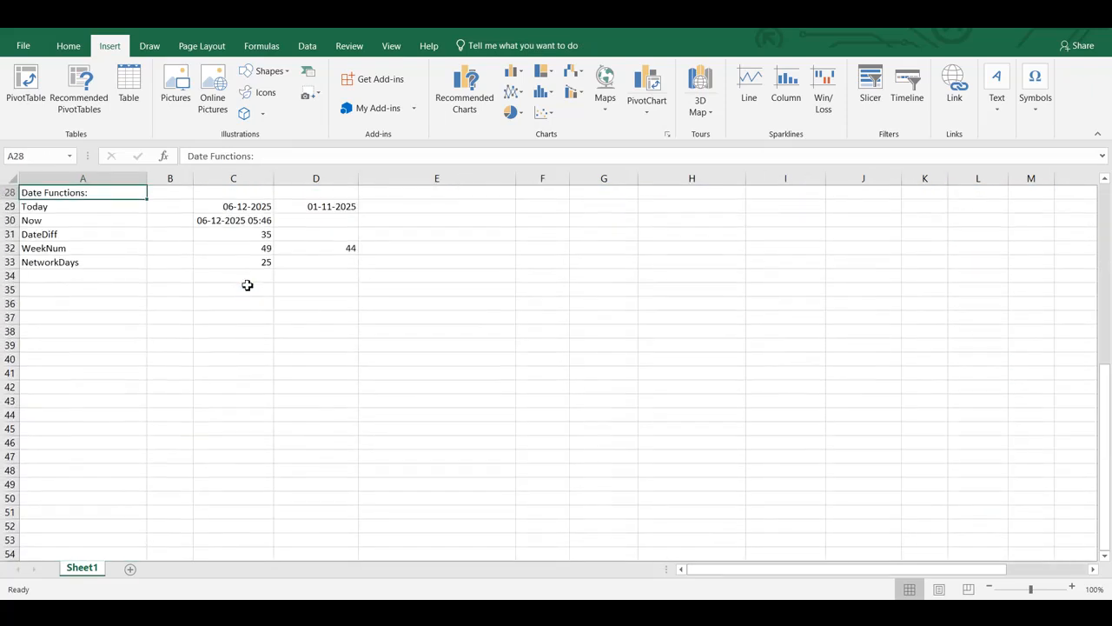
{"action": "key", "text": "ctrl+Up"}
{"action": "key", "text": "ctrl+Up"}
{"action": "key", "text": "ctrl+Up"}
{"action": "key", "text": "ctrl+Up"}
{"action": "key", "text": "ctrl+Up"}
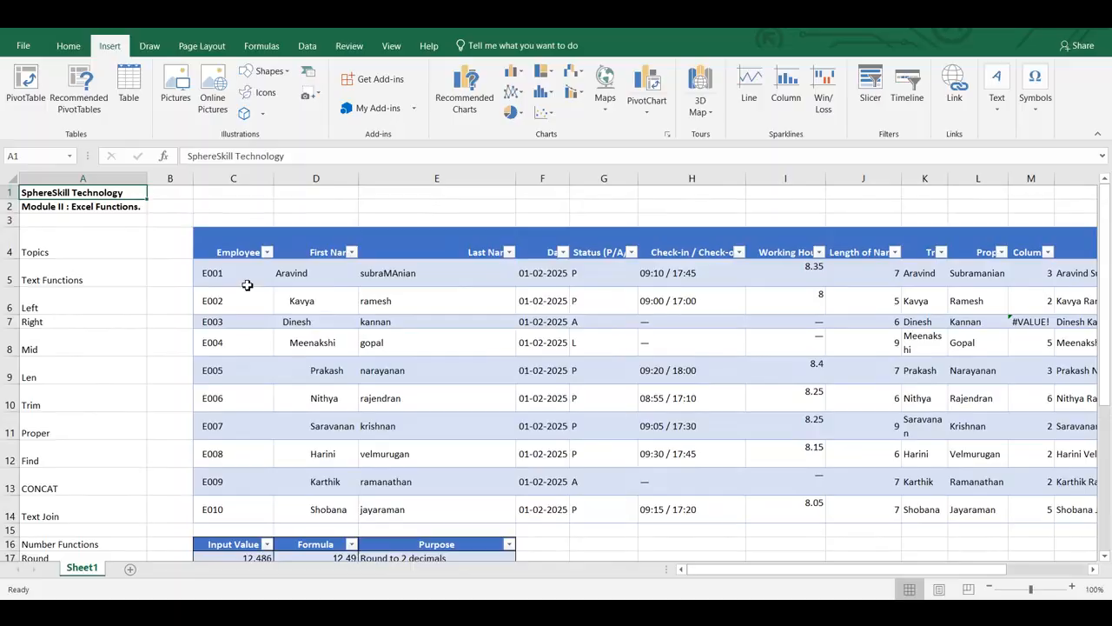